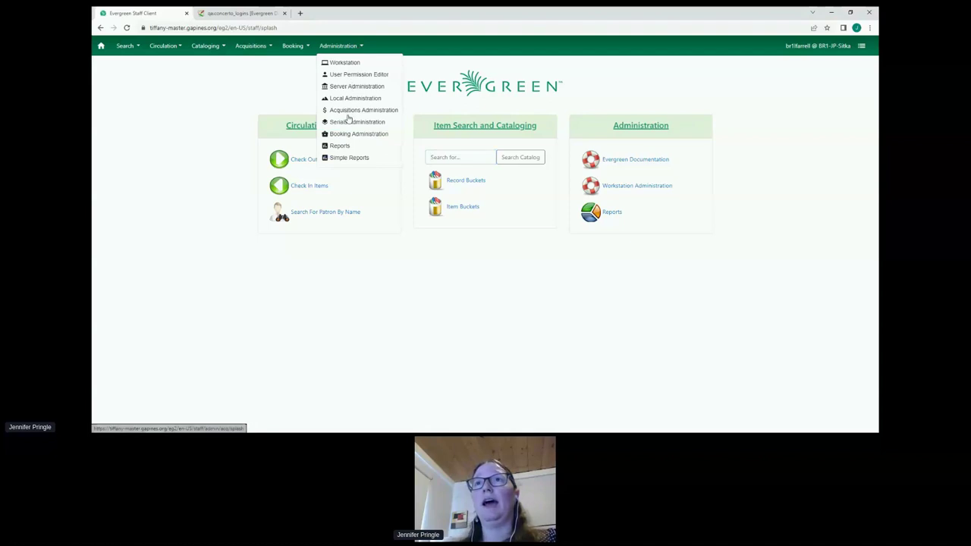
# - Open Fund Administration in the acquisitions administration area and enlarge the page zoom to 125%
pyautogui.click(351, 111)
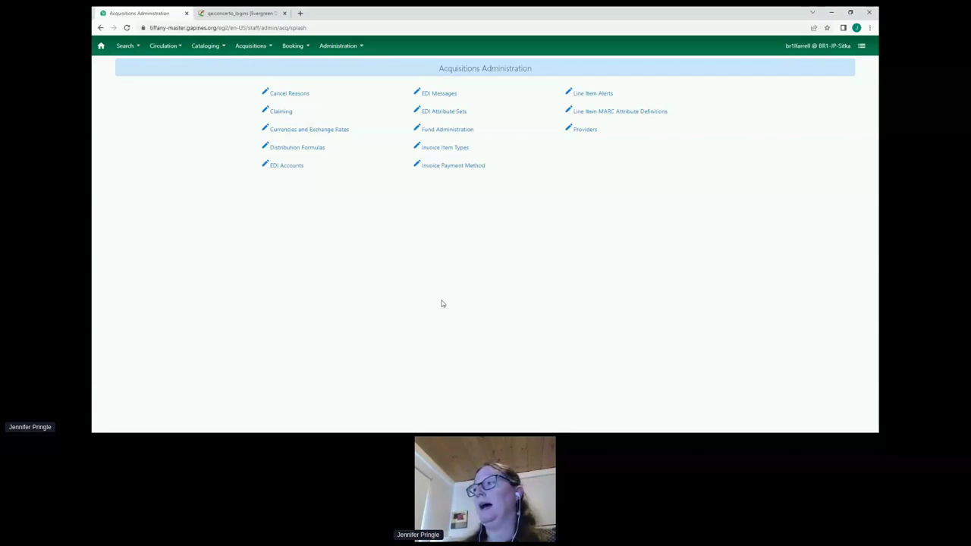
pyautogui.click(438, 134)
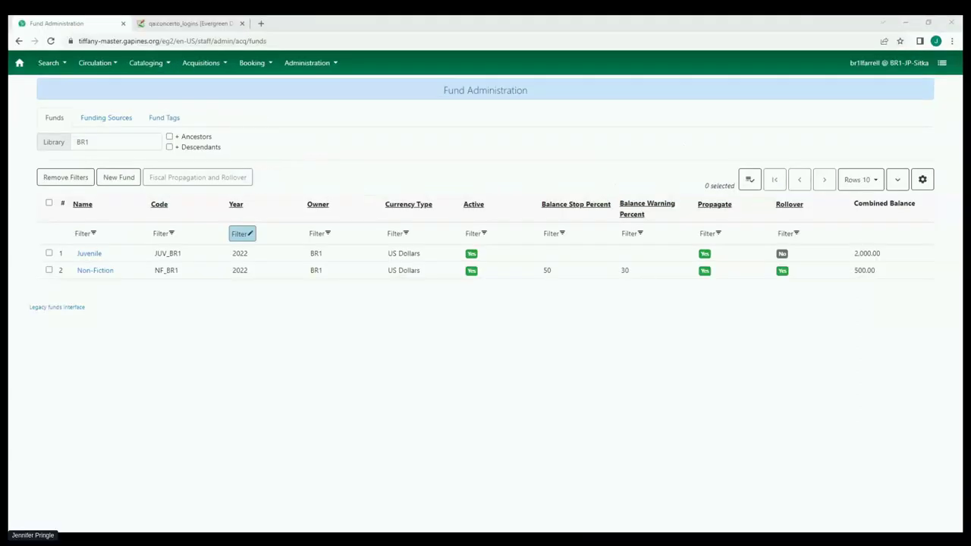
pyautogui.click(952, 42)
pyautogui.click(923, 135)
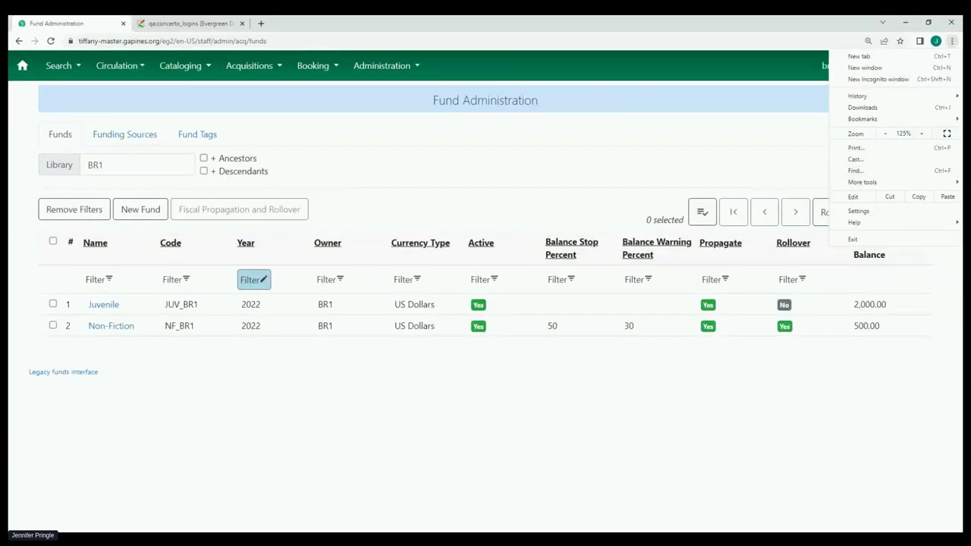
pyautogui.press('Escape')
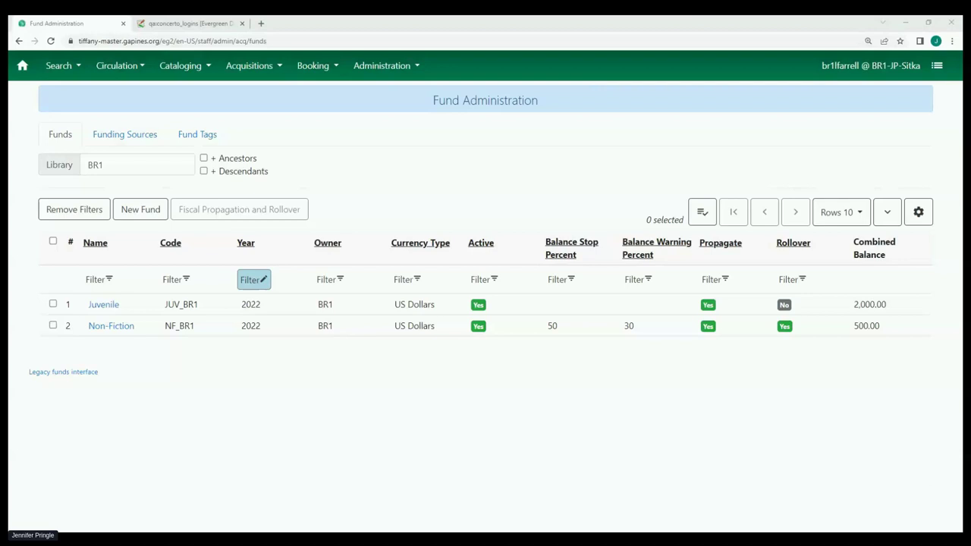
pyautogui.click(321, 515)
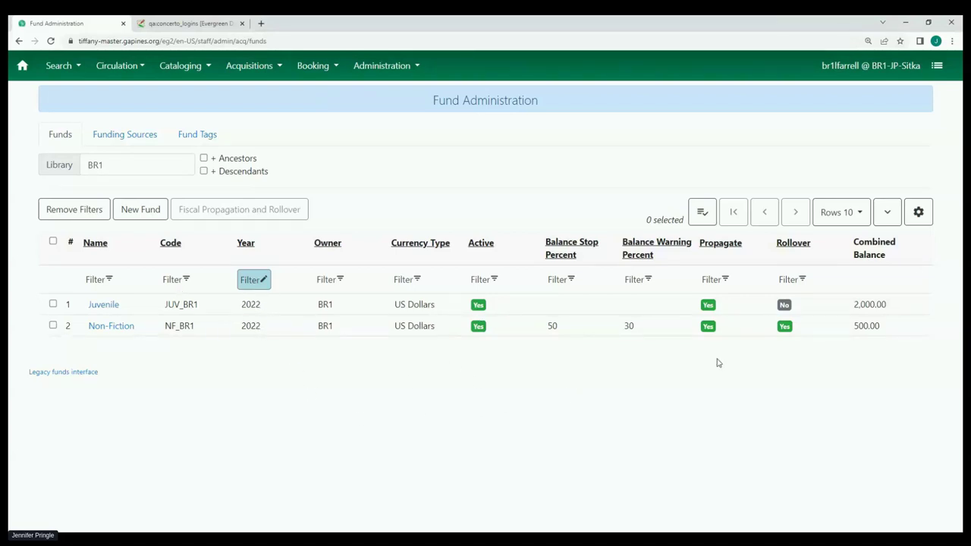
# - Start a new funding source for BR1 and name it City of Fiction
pyautogui.click(129, 141)
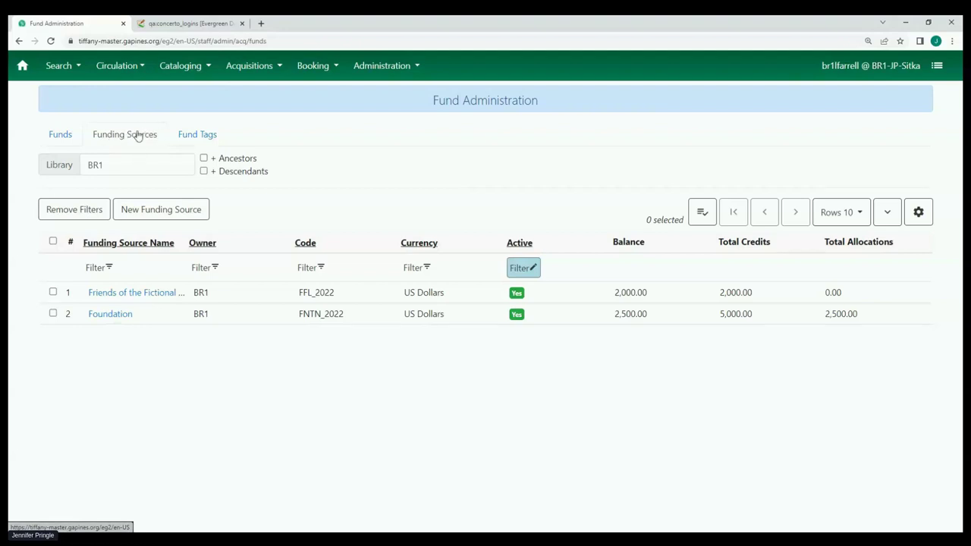
pyautogui.click(181, 216)
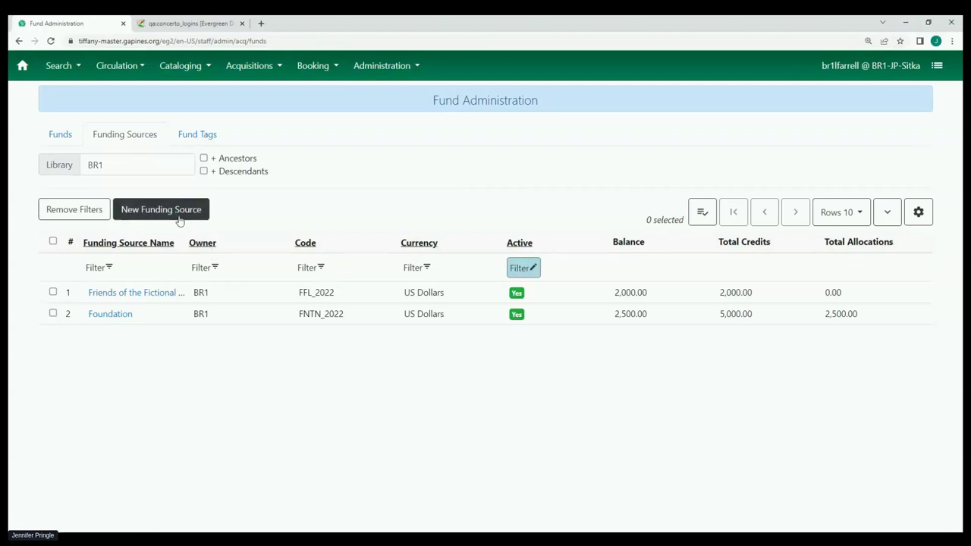
pyautogui.click(176, 215)
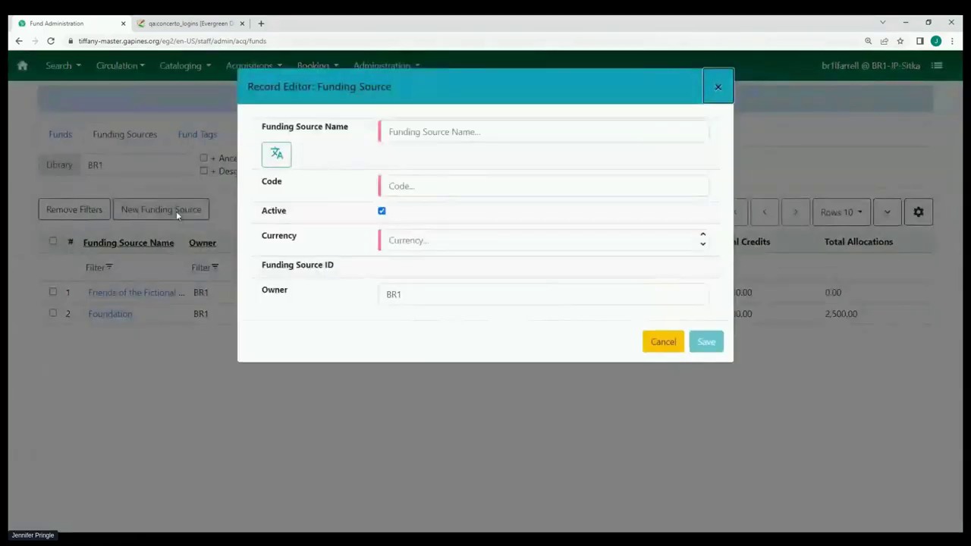
pyautogui.click(475, 133)
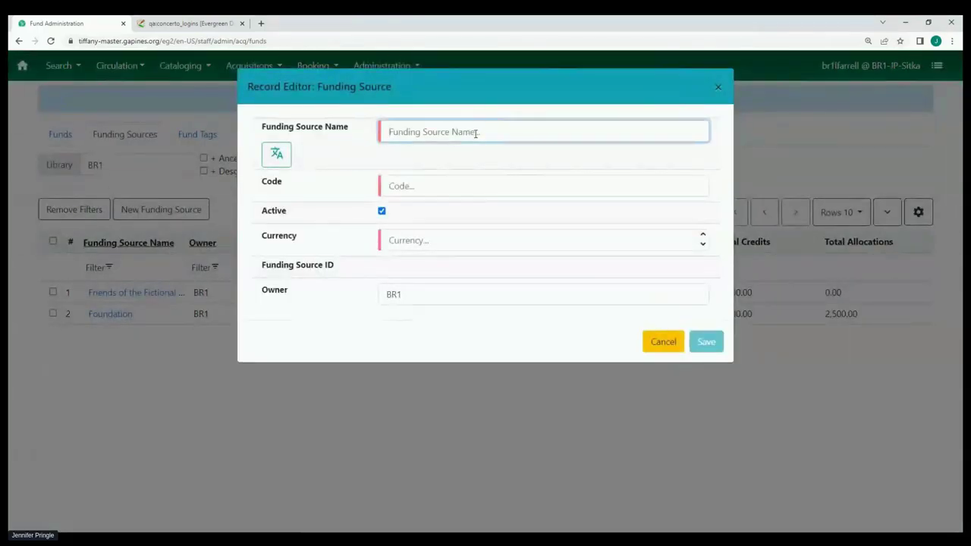
pyautogui.write('J')
pyautogui.press('BackSpace')
pyautogui.write('it')
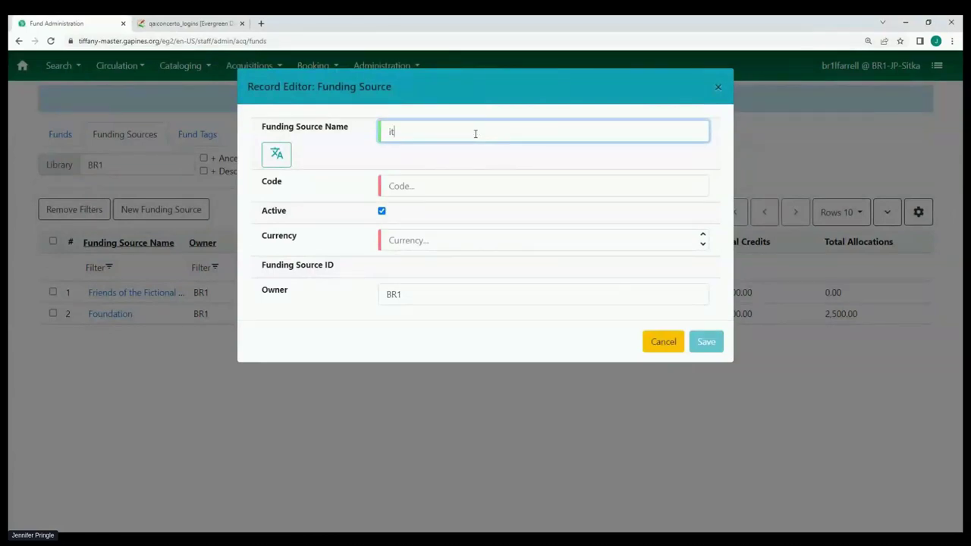
pyautogui.press('BackSpace')
pyautogui.write('City of ')
pyautogui.write('f')
pyautogui.press('BackSpace')
pyautogui.write('Fiction')
# - Set the funding source's code to COF_2022 and its currency to US Dollars, and save the record
pyautogui.click(439, 189)
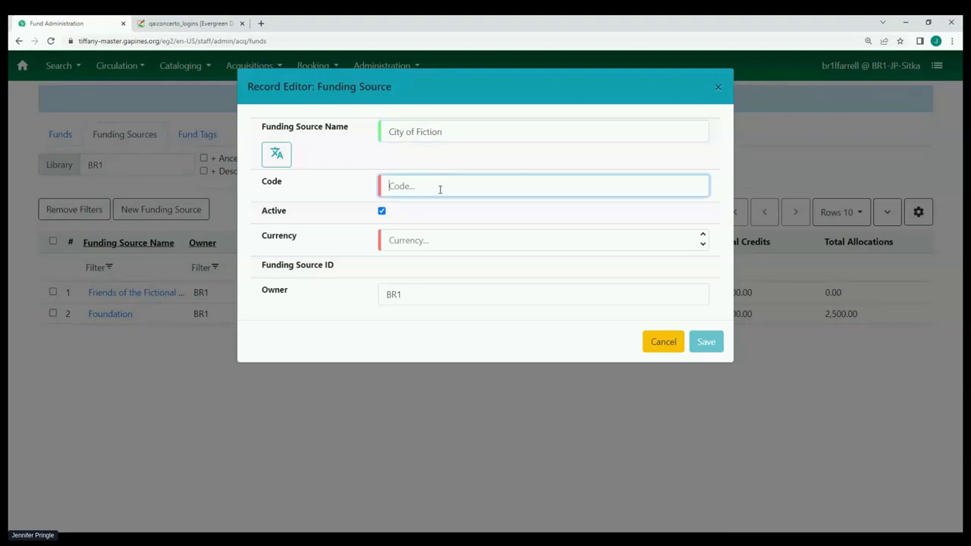
pyautogui.write('COF_2022')
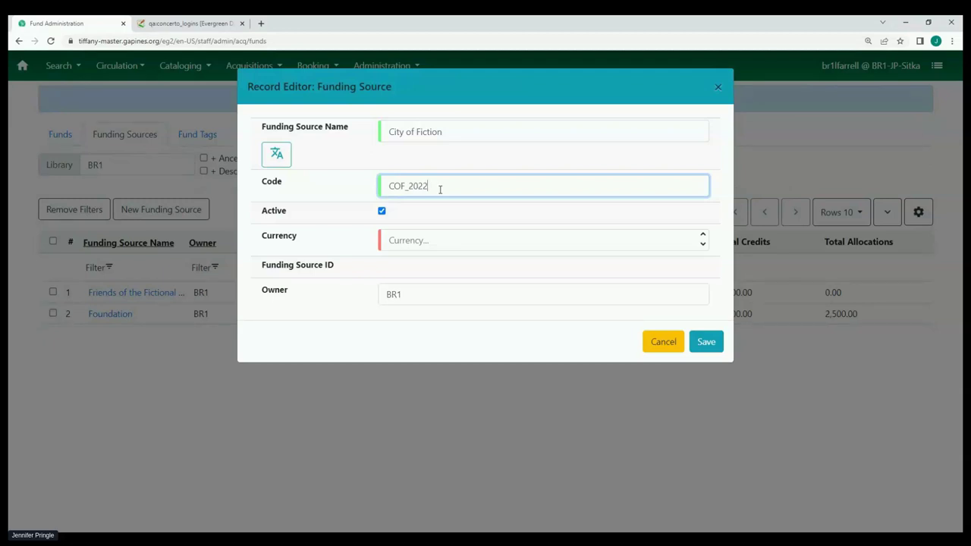
pyautogui.click(406, 241)
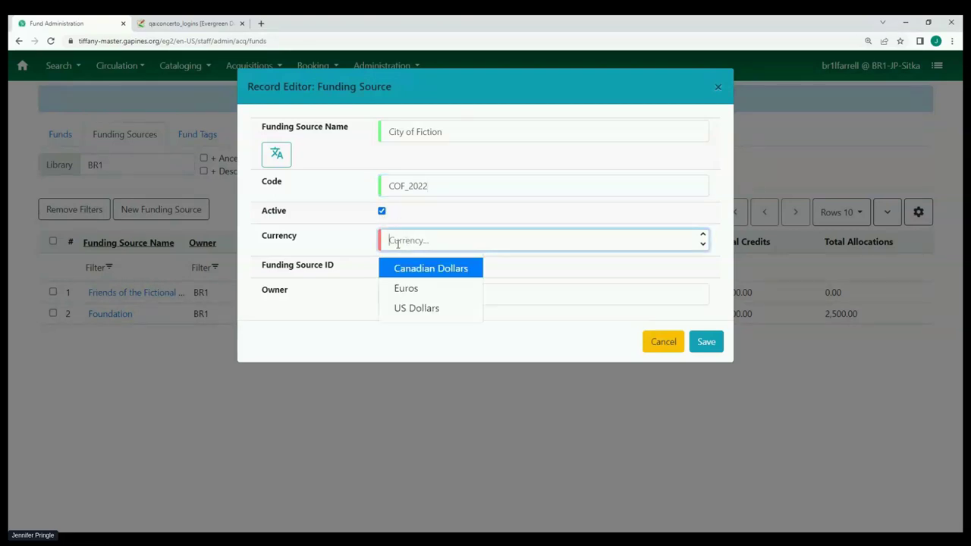
pyautogui.click(418, 310)
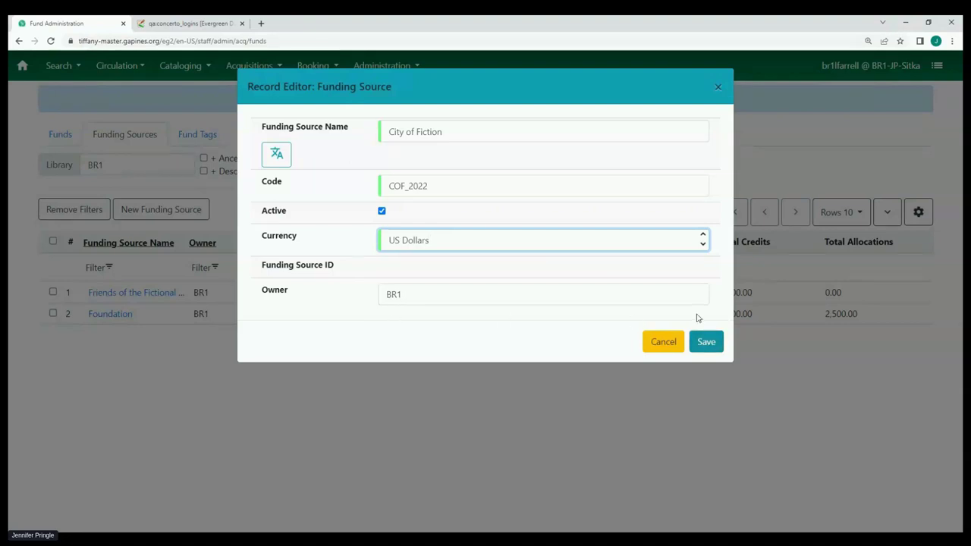
pyautogui.click(707, 345)
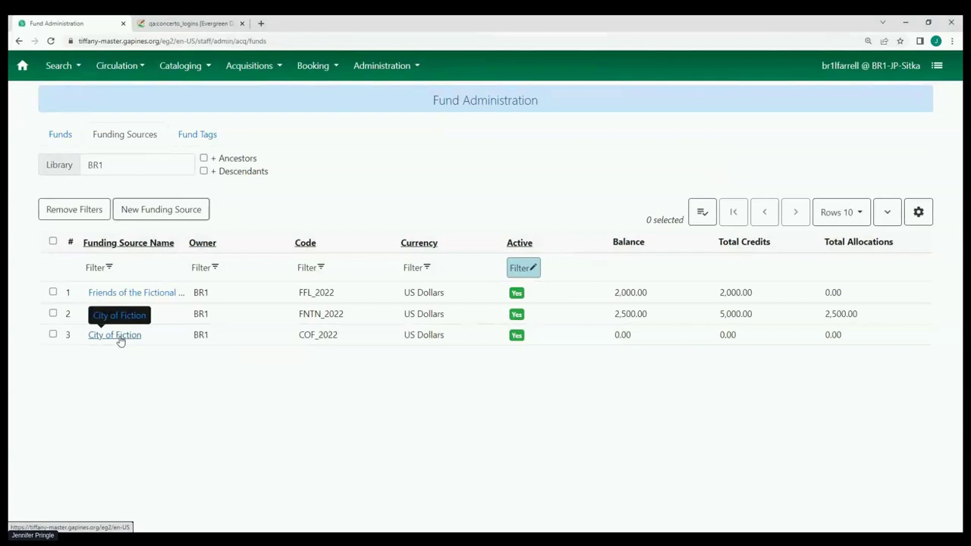
# - Apply a credit of 30000 with the note "yearly budget" to the City of Fiction funding source
pyautogui.click(119, 337)
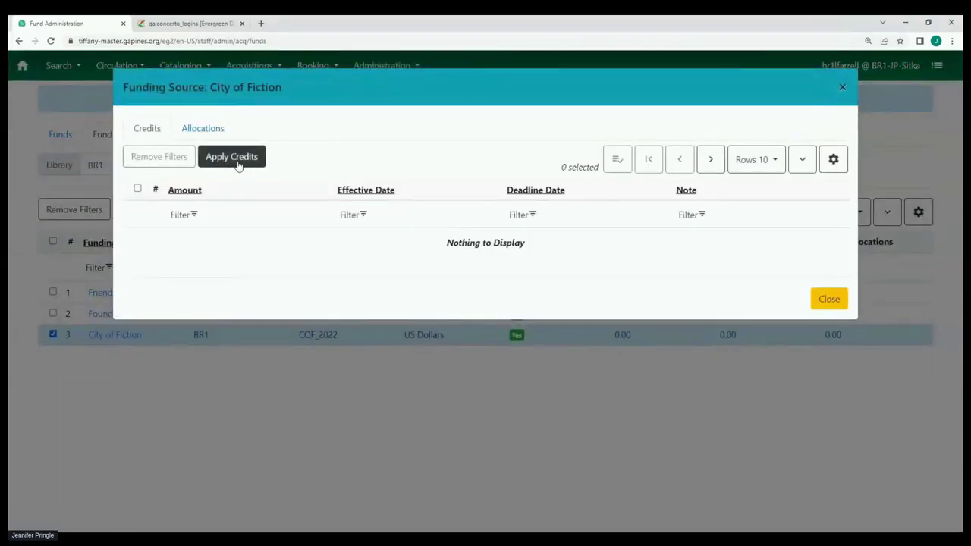
pyautogui.click(237, 165)
pyautogui.write('30000')
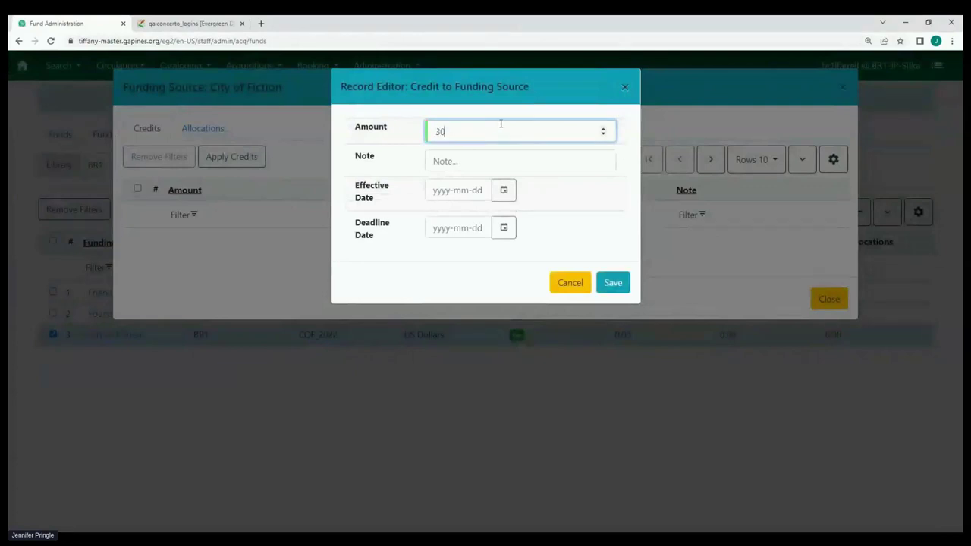
pyautogui.click(463, 162)
pyautogui.write('yea')
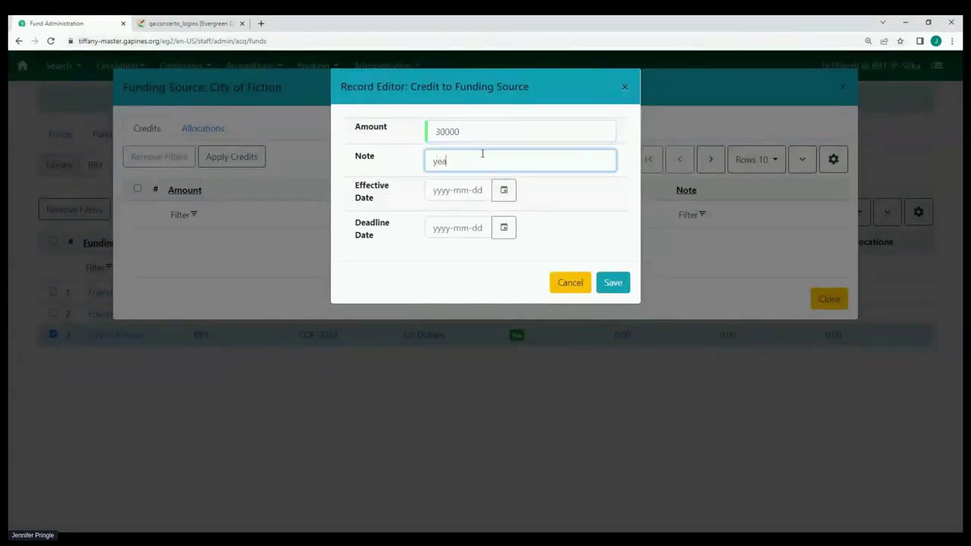
pyautogui.write('rly budget')
pyautogui.click(623, 288)
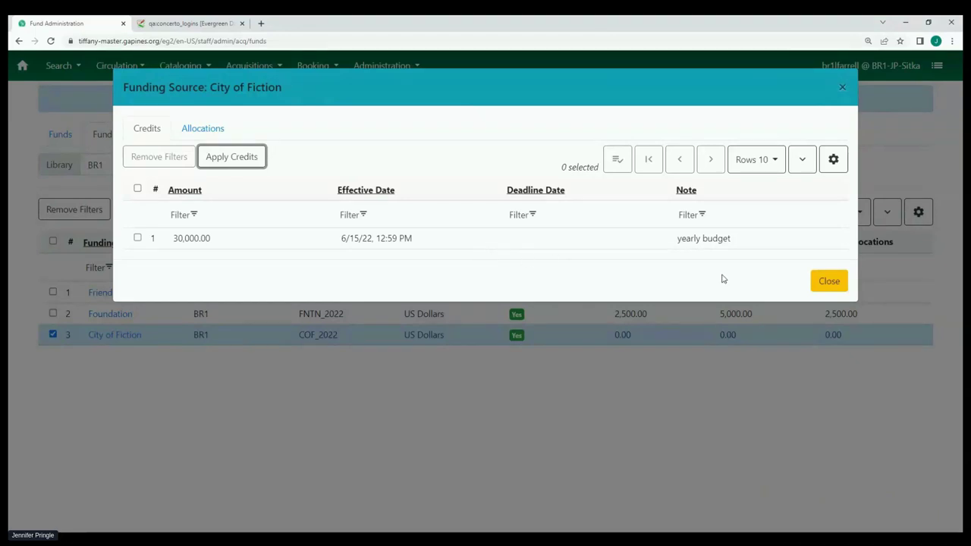
pyautogui.click(829, 282)
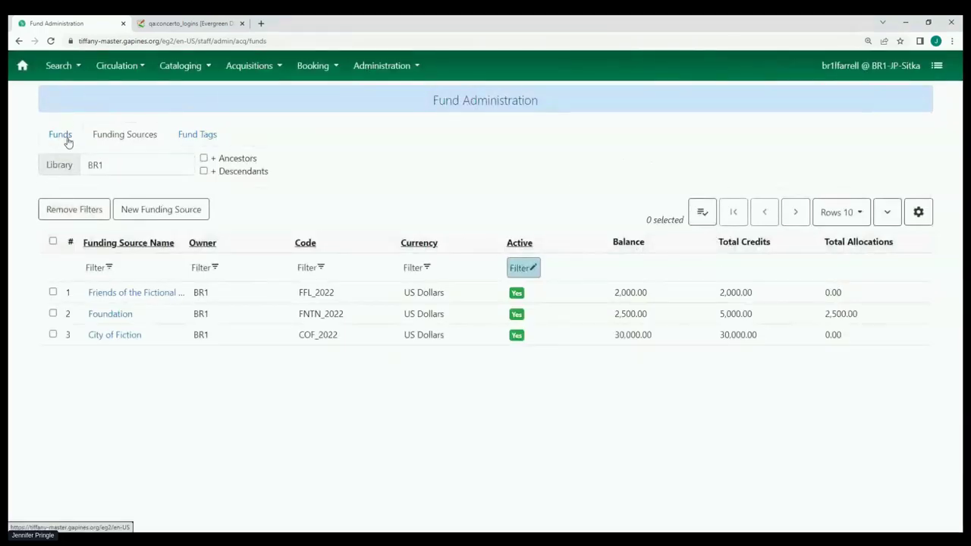
# - Start a new fund named Fiction with the code FIC_BR1
pyautogui.click(69, 143)
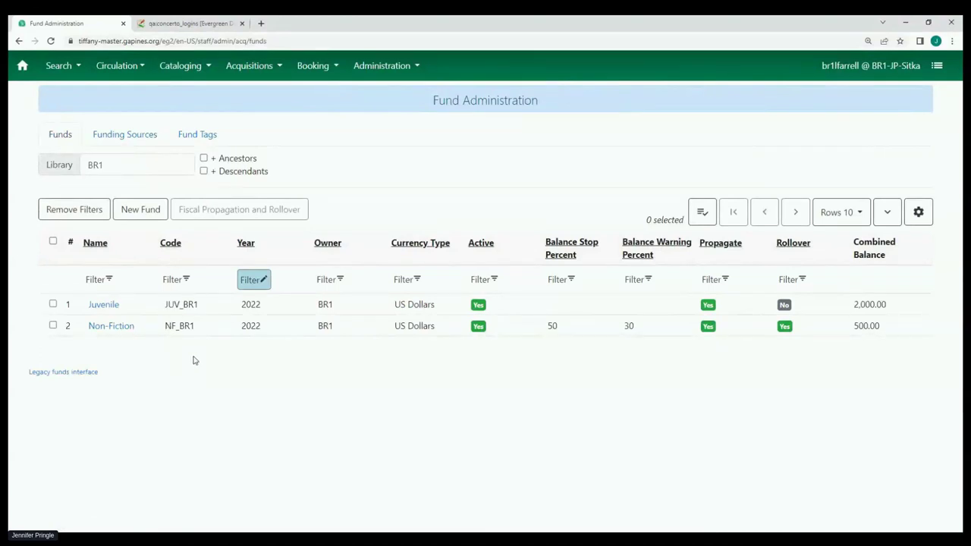
pyautogui.click(139, 210)
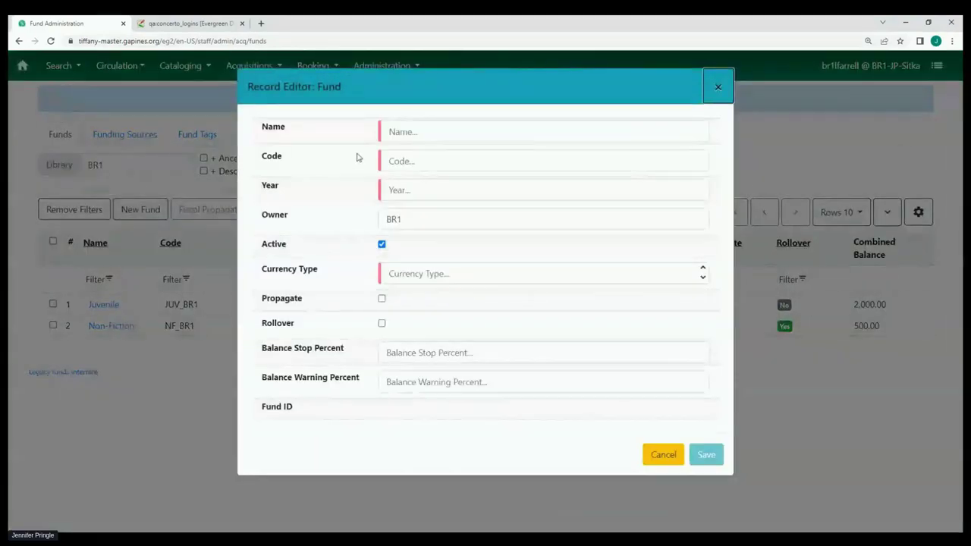
pyautogui.click(403, 133)
pyautogui.write('Fiction')
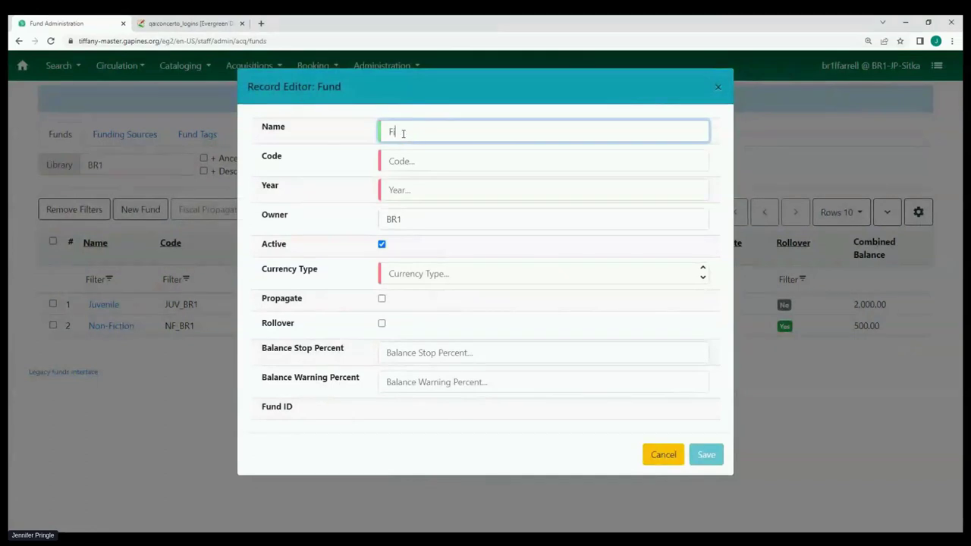
pyautogui.click(403, 159)
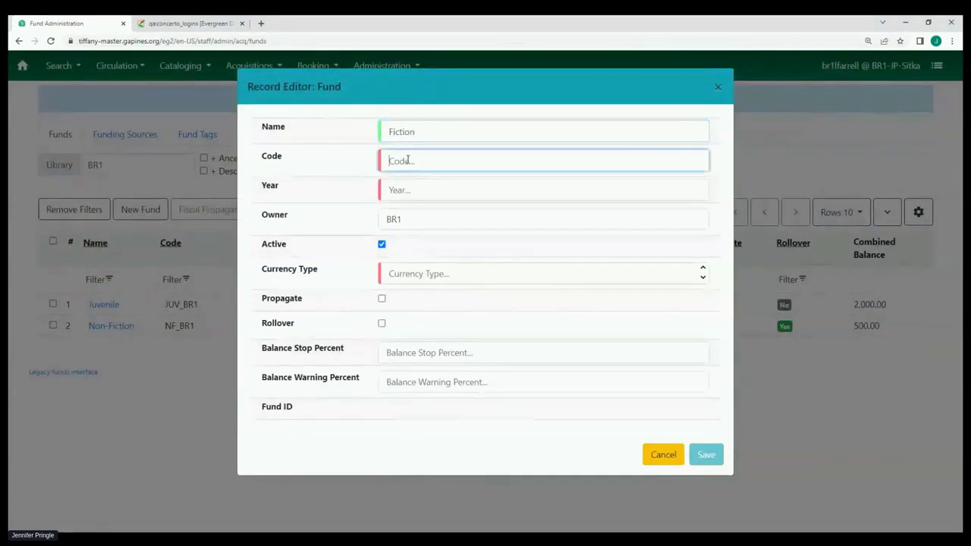
pyautogui.write('FIC_')
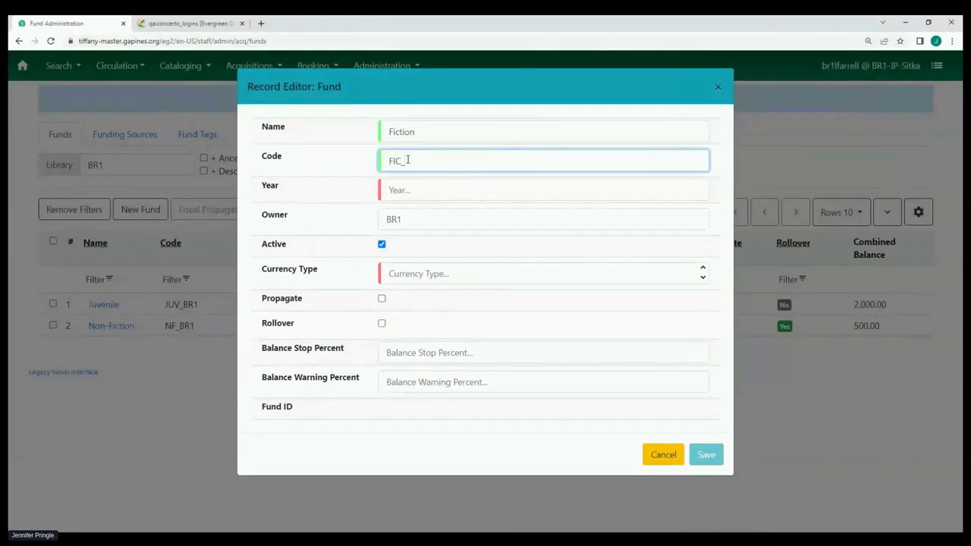
pyautogui.write('BR1')
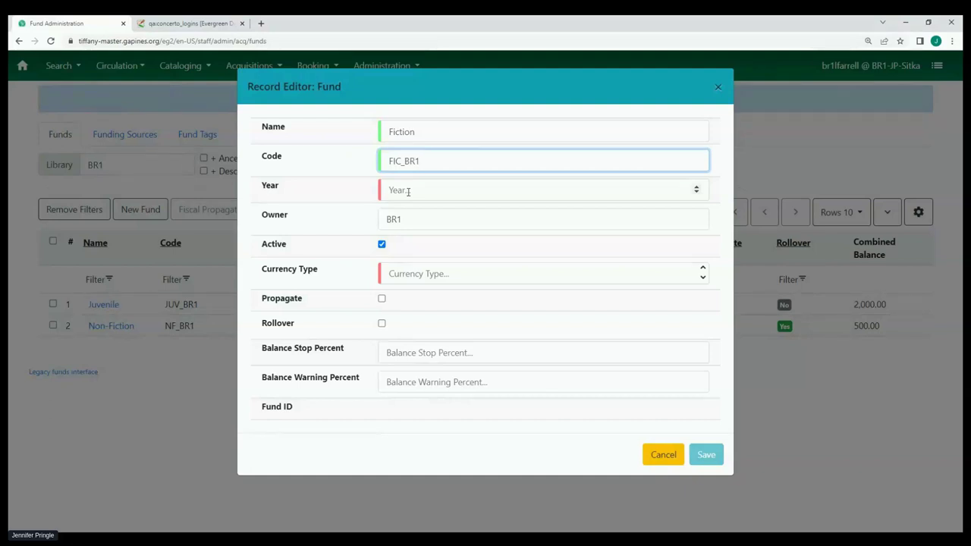
# - Set the fund's year to 2022 and currency type to US Dollars, and enable Propagate and Rollover
pyautogui.click(408, 192)
pyautogui.write('2022')
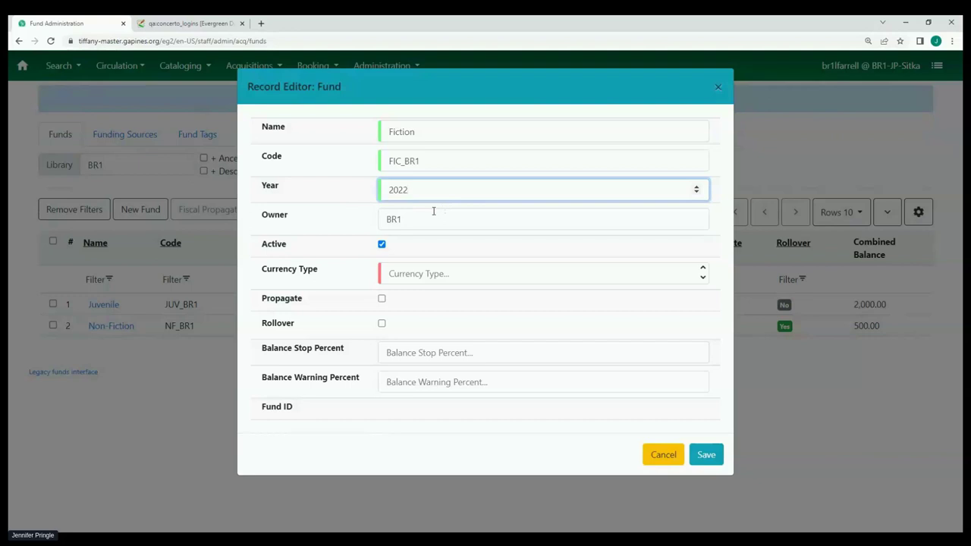
pyautogui.click(416, 278)
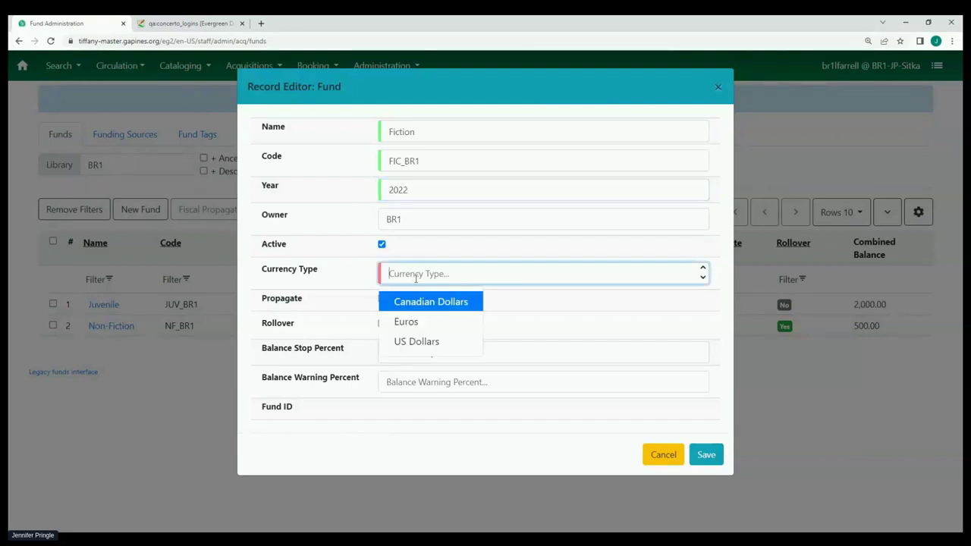
pyautogui.write('us')
pyautogui.click(415, 301)
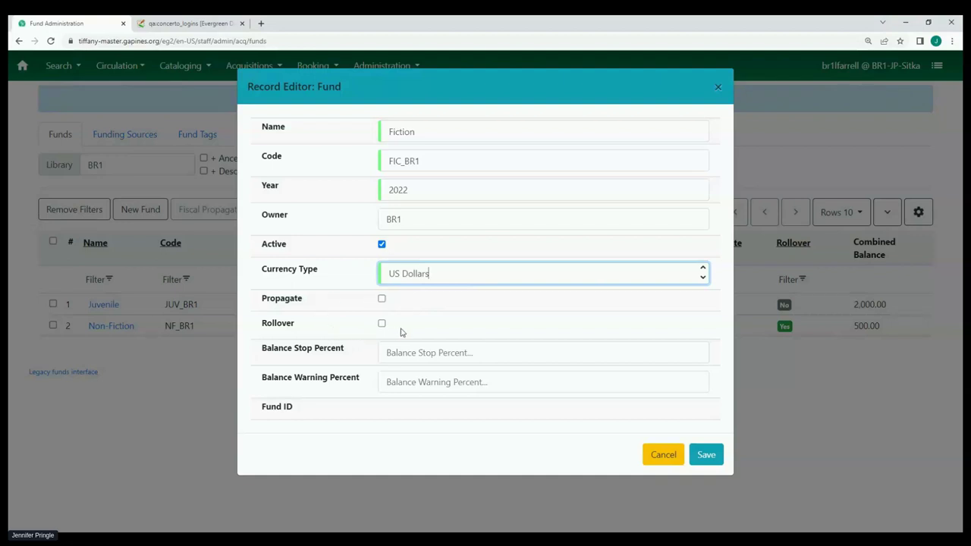
pyautogui.click(382, 299)
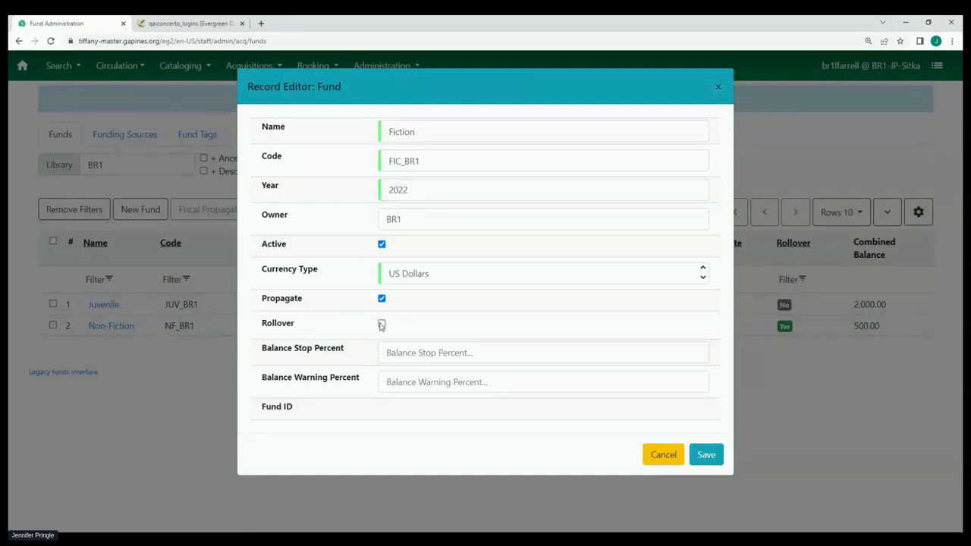
pyautogui.click(381, 323)
# - Set the fund's balance warning percent to 50 and balance stop percent to 60
pyautogui.click(405, 384)
pyautogui.write('50')
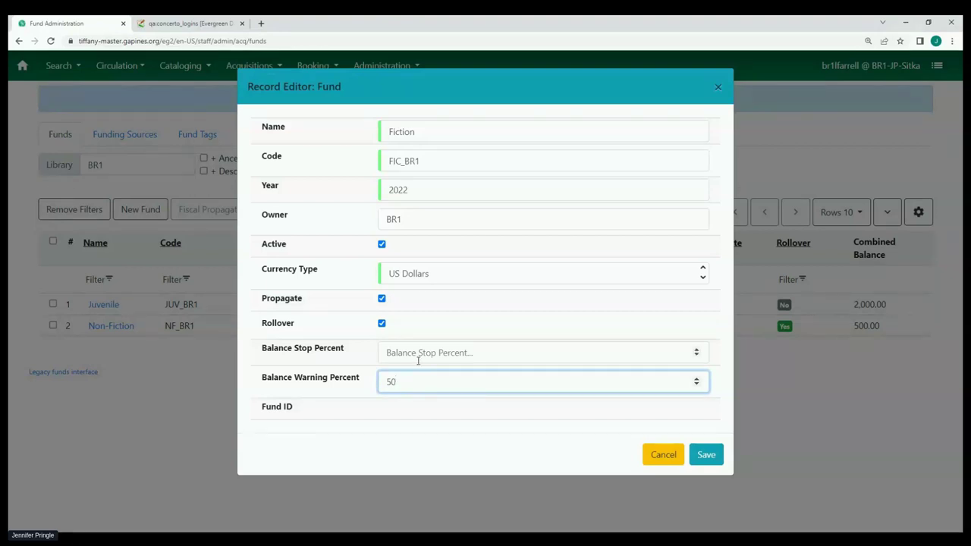
pyautogui.click(420, 354)
pyautogui.write('60')
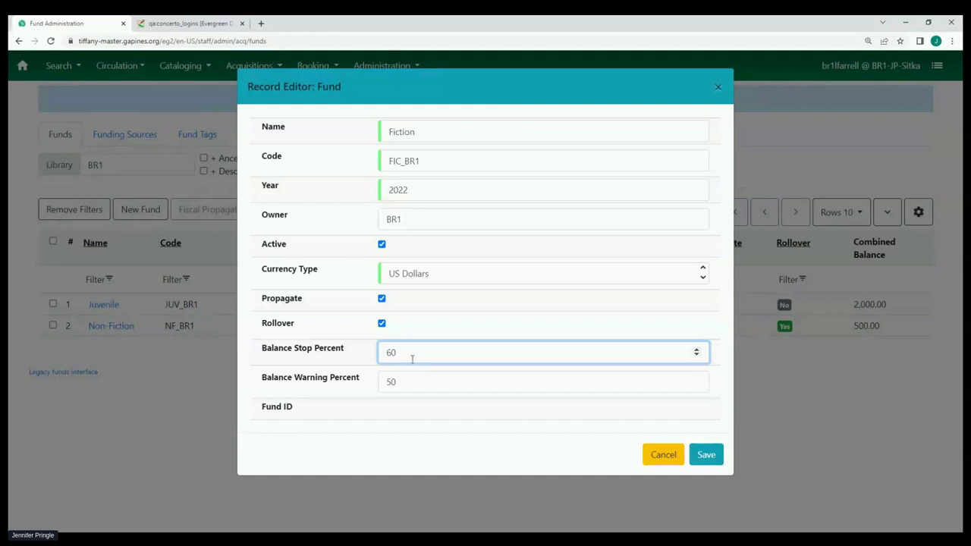
# - Change the fund's balance stop percent to 120 and balance warning percent to 100, and save the fund
pyautogui.moveTo(407, 352); pyautogui.dragTo(370, 353)
pyautogui.write('120')
pyautogui.click(406, 383)
pyautogui.moveTo(406, 383); pyautogui.dragTo(360, 378)
pyautogui.write('100')
pyautogui.click(412, 354)
pyautogui.moveTo(414, 357); pyautogui.dragTo(375, 356)
pyautogui.click(706, 455)
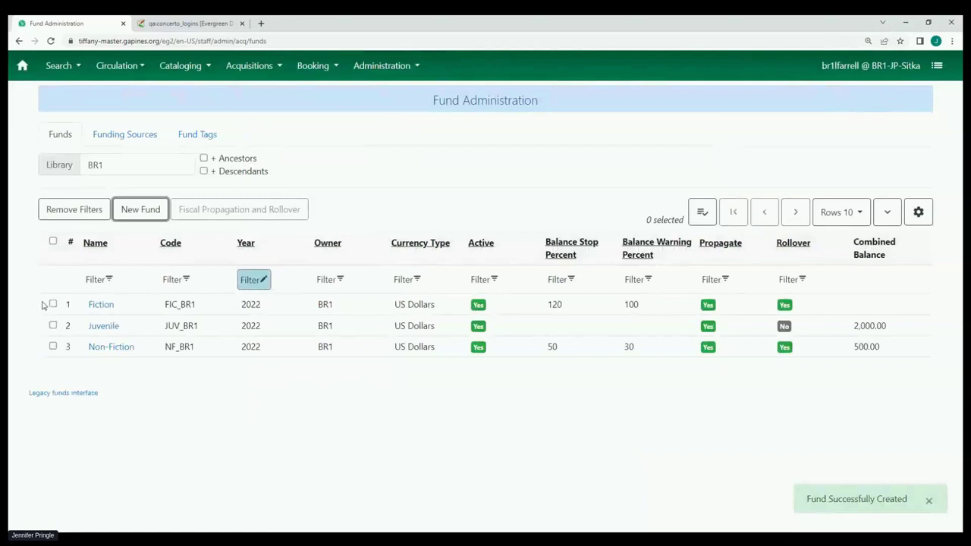
# - Allocate 5000 from the COF_2022 funding source to the Fiction fund and save the allocation
pyautogui.click(100, 306)
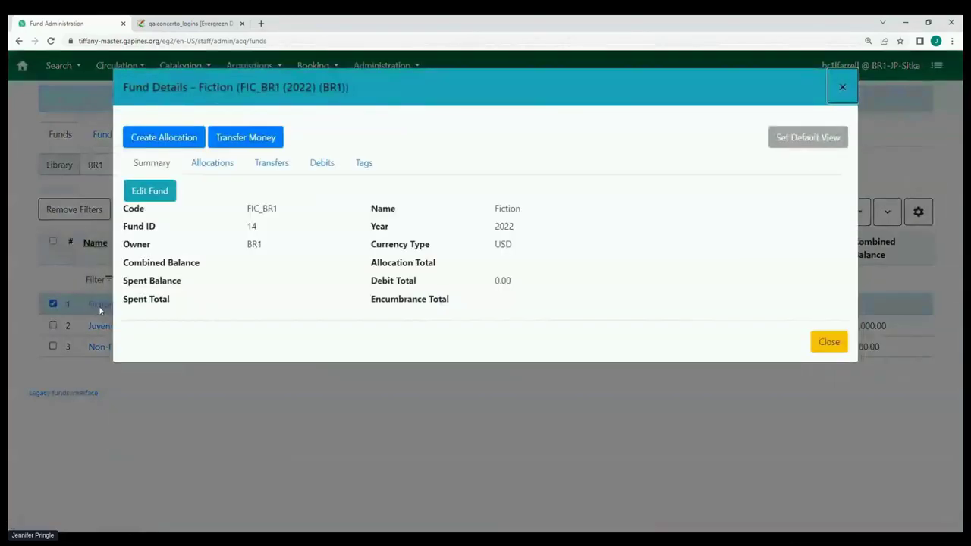
pyautogui.click(171, 143)
pyautogui.click(453, 133)
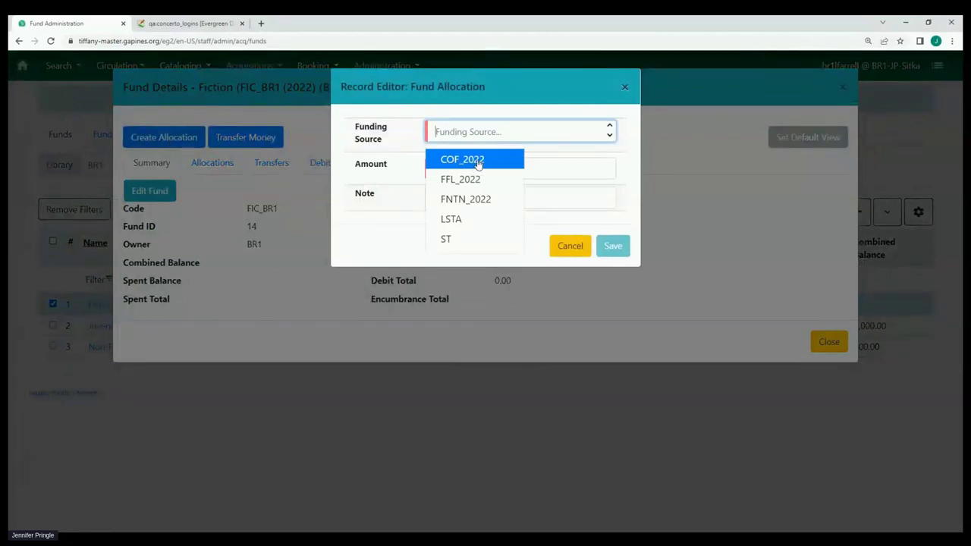
pyautogui.click(475, 161)
pyautogui.click(471, 167)
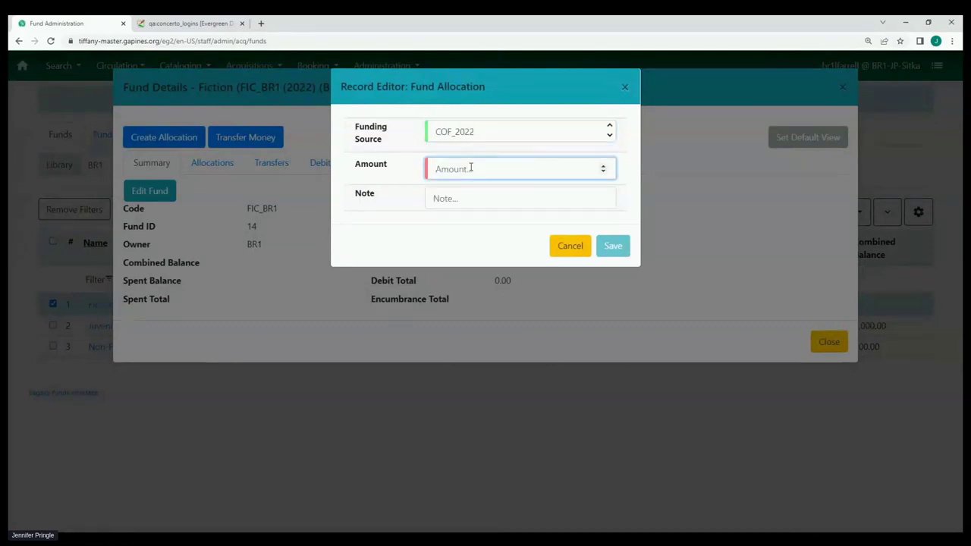
pyautogui.write('5000')
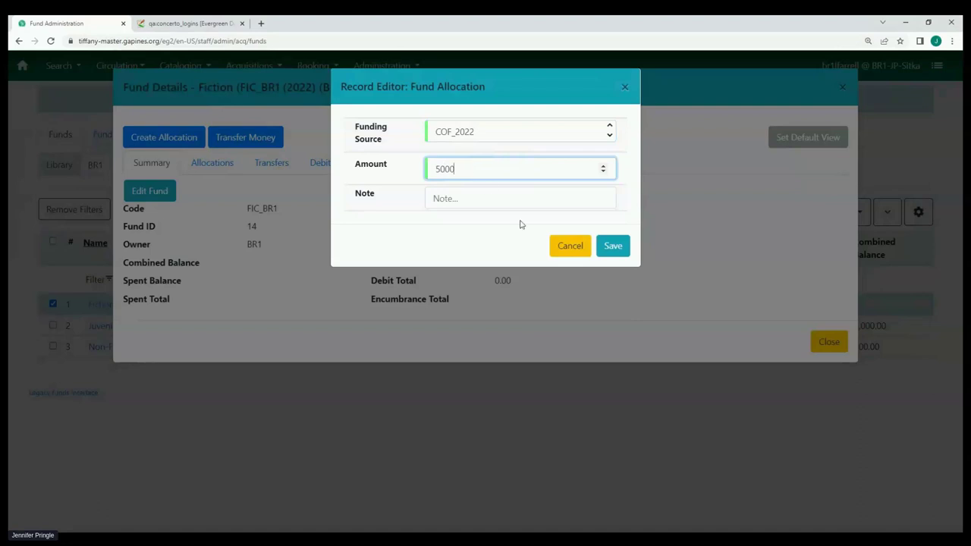
pyautogui.click(613, 246)
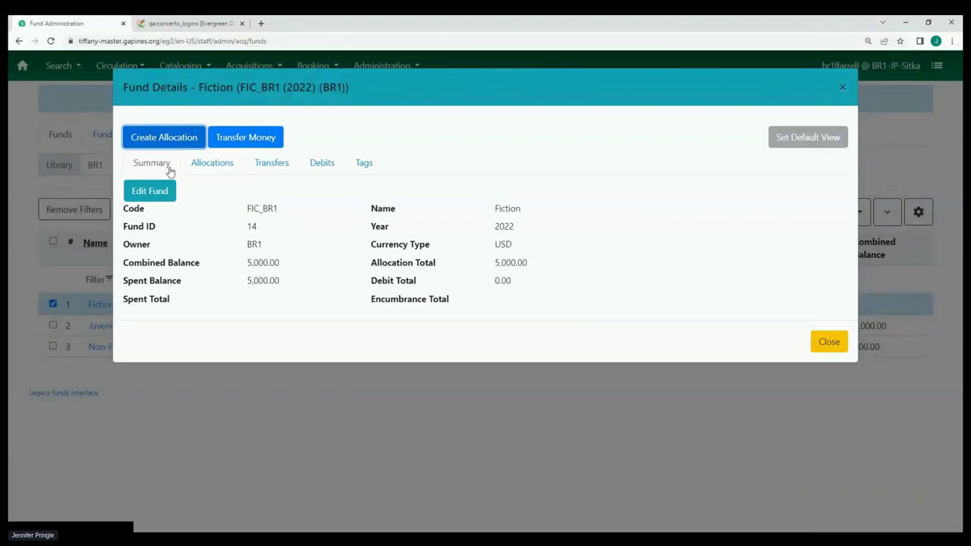
# - Review the Fiction fund's allocations, transfers and debits, and close the fund details
pyautogui.click(219, 164)
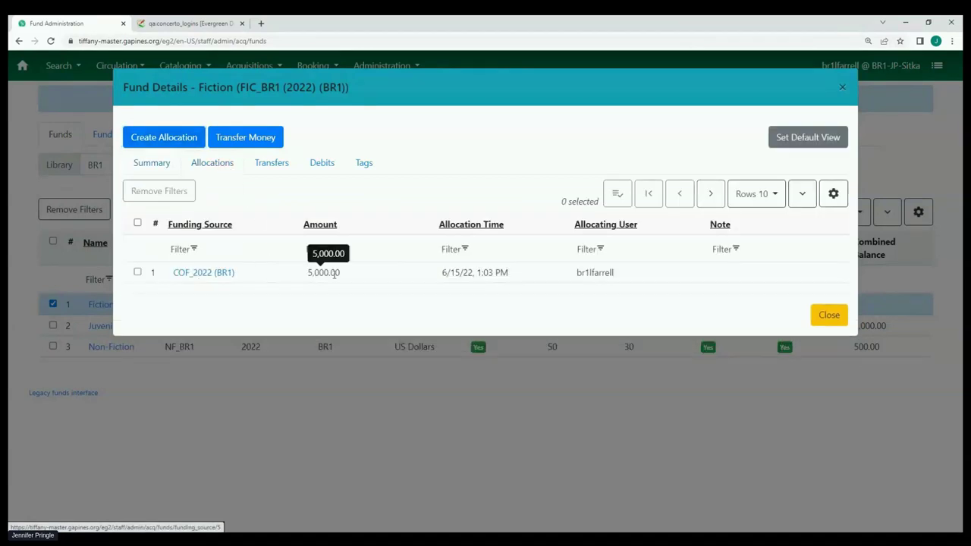
pyautogui.click(272, 165)
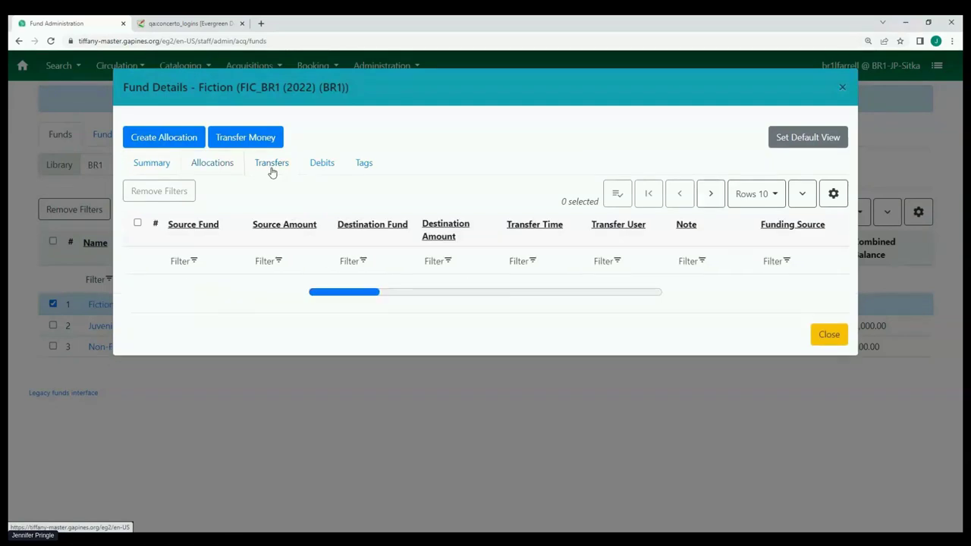
pyautogui.click(323, 164)
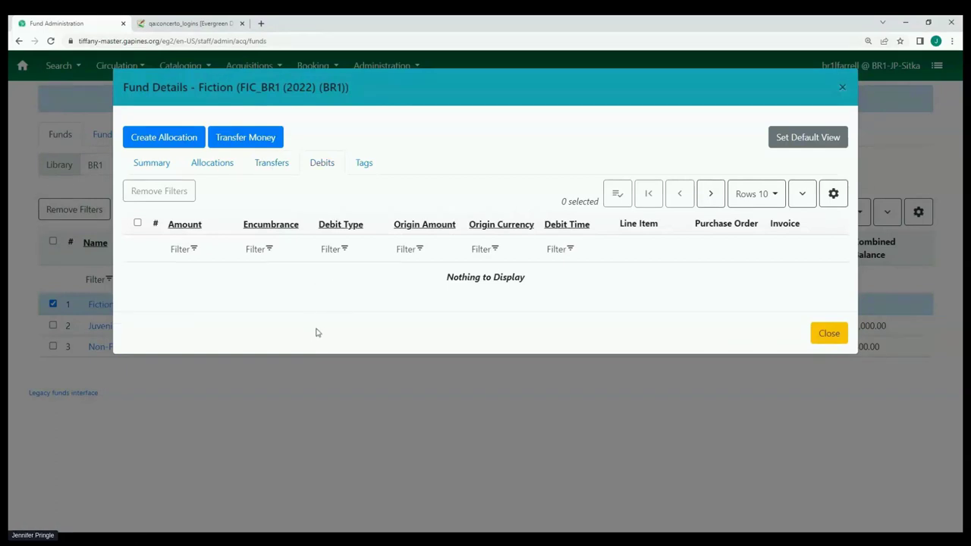
pyautogui.click(830, 336)
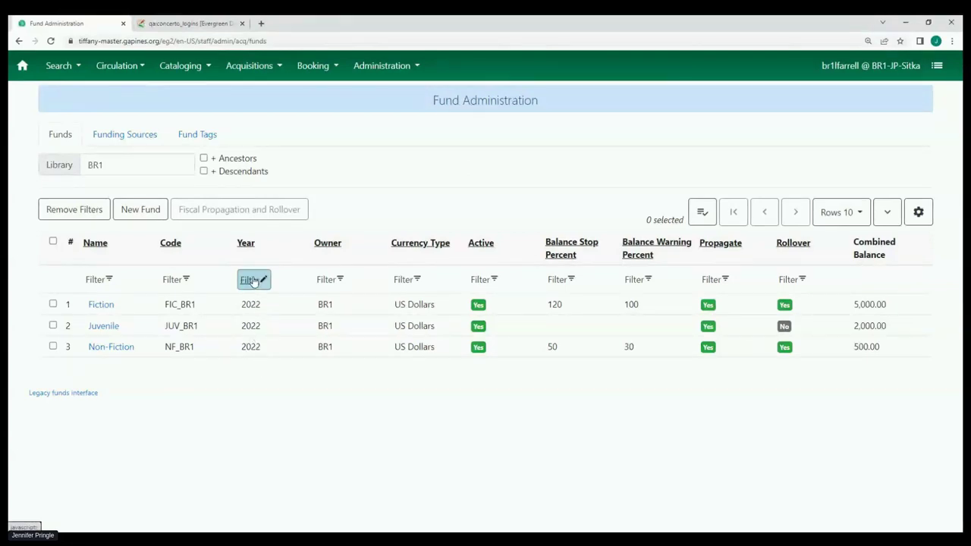
# - Check the year filter on the funds list and view the BR1 funding sources
pyautogui.click(254, 280)
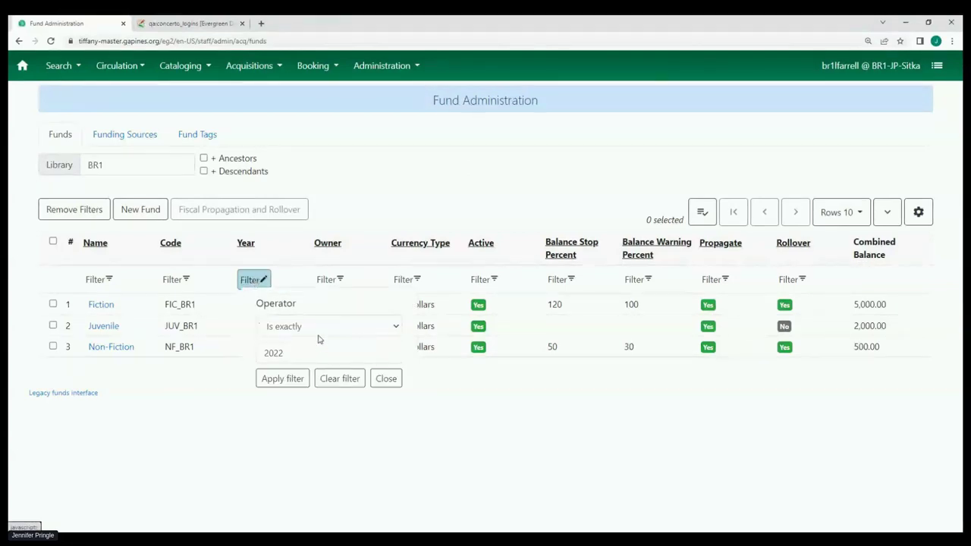
pyautogui.click(389, 379)
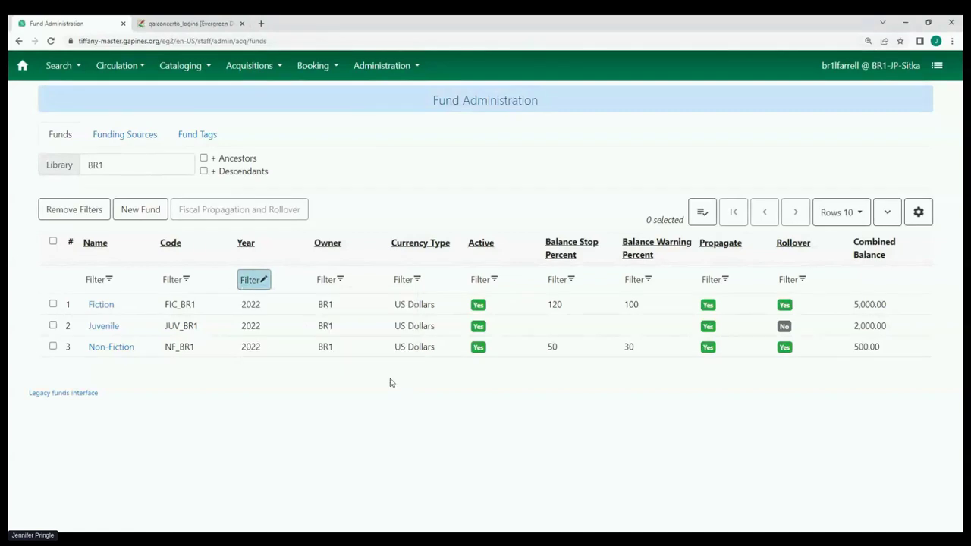
pyautogui.click(132, 137)
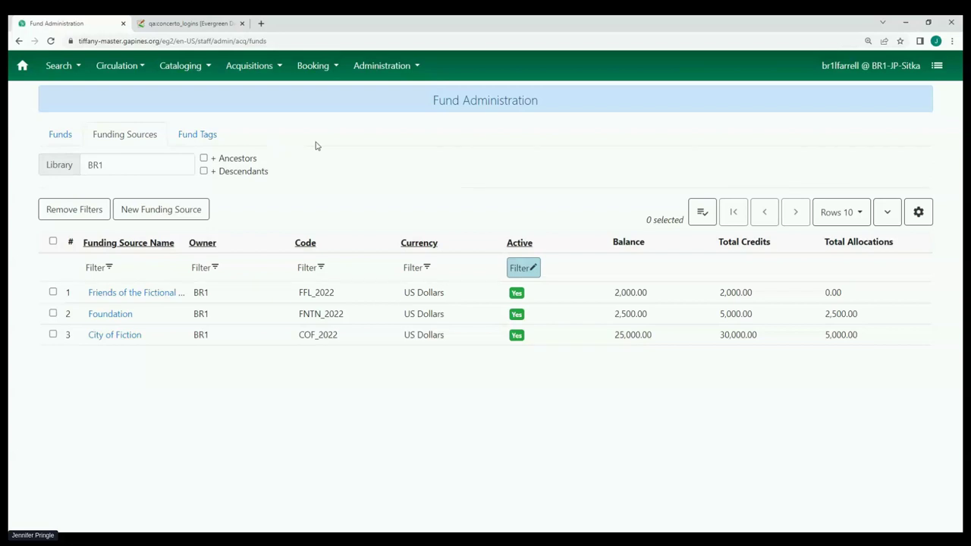
# - Go to the providers list in Acquisitions Administration and open the Midwest Tape provider record
pyautogui.click(370, 73)
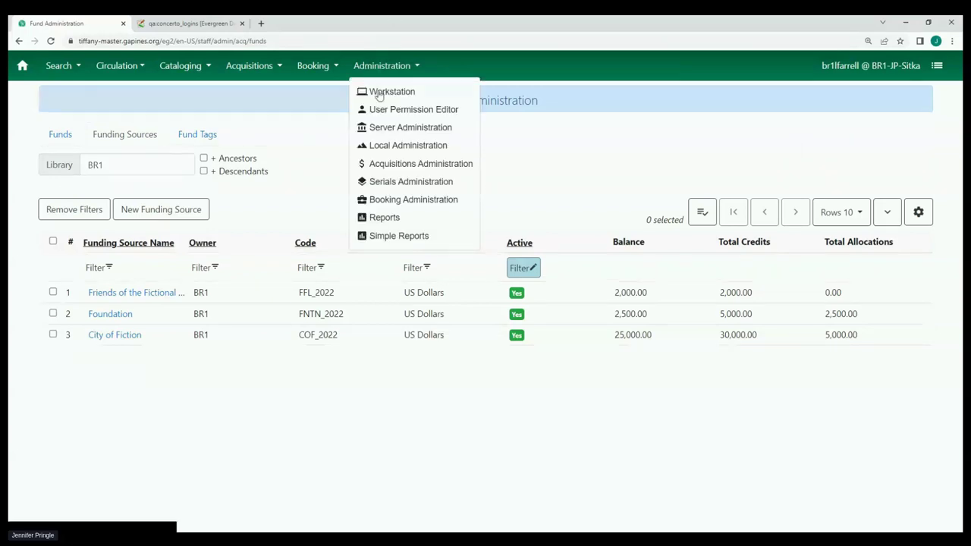
pyautogui.click(415, 168)
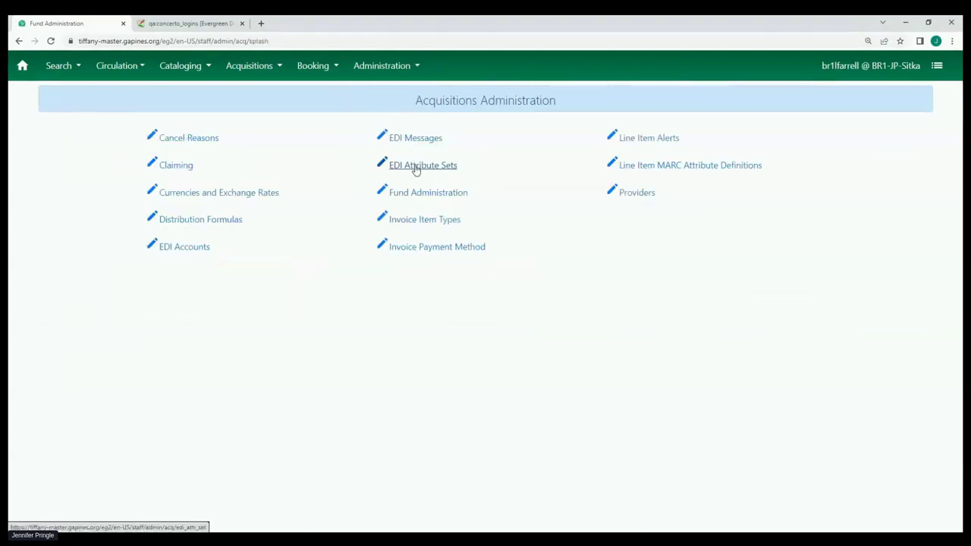
pyautogui.click(633, 197)
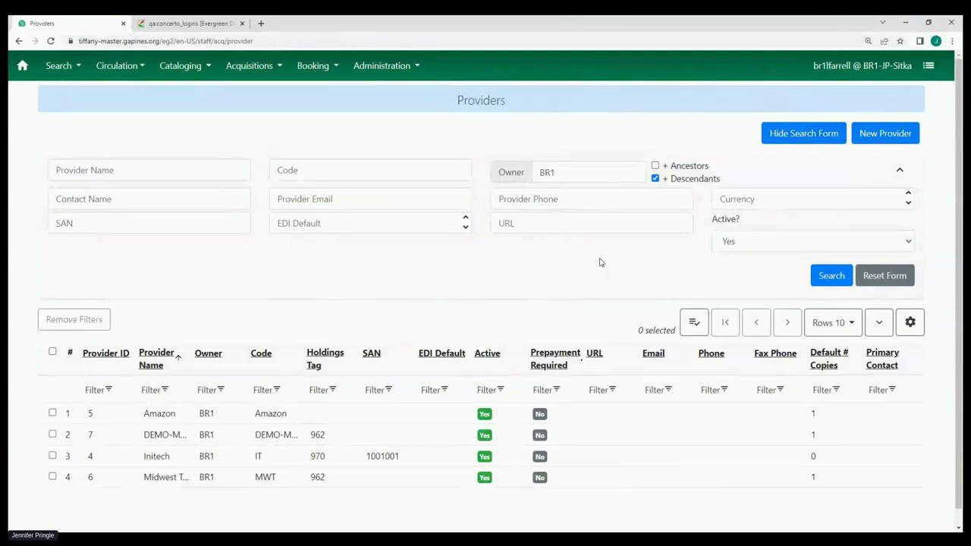
pyautogui.scroll(-1, 580, 281)
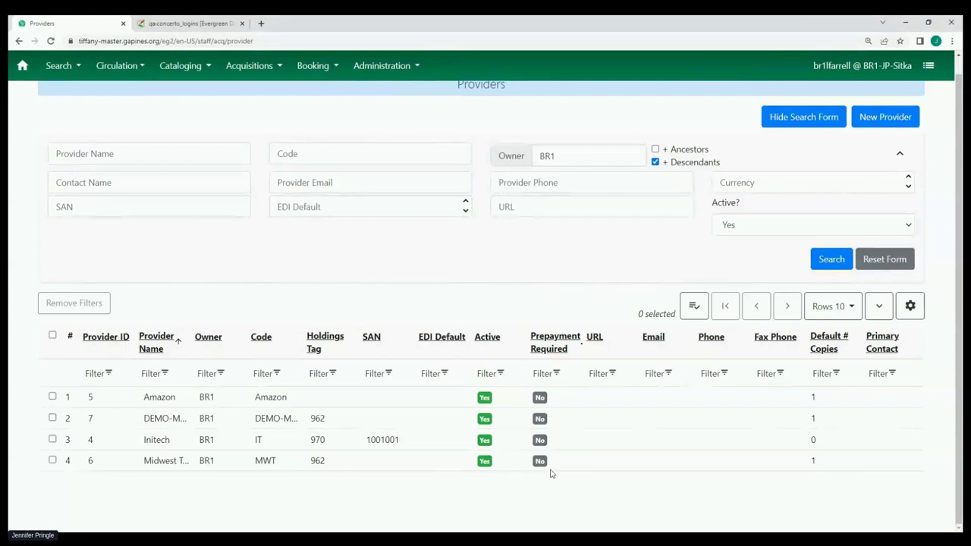
pyautogui.doubleClick(205, 460)
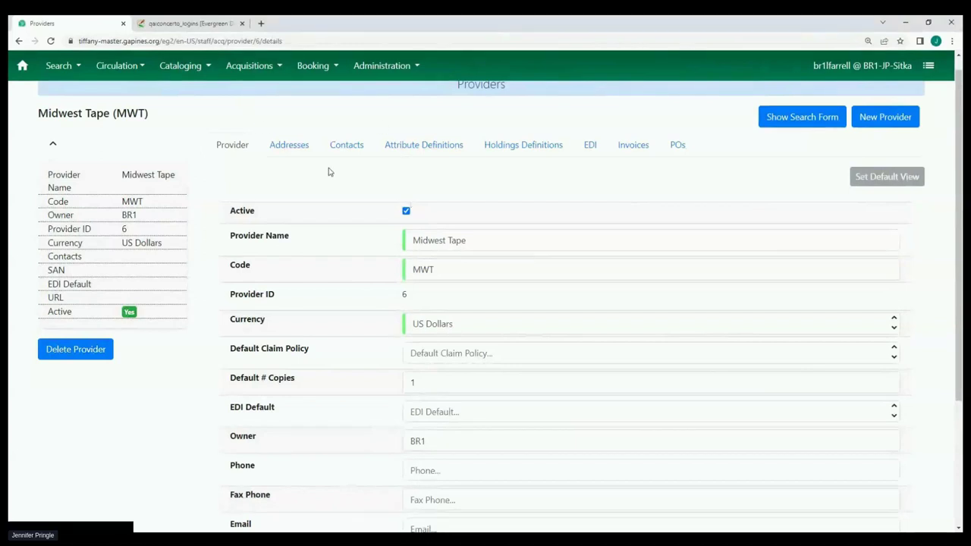
# - View Midwest Tape's addresses and contacts, and return to its main provider details
pyautogui.click(295, 146)
pyautogui.click(348, 164)
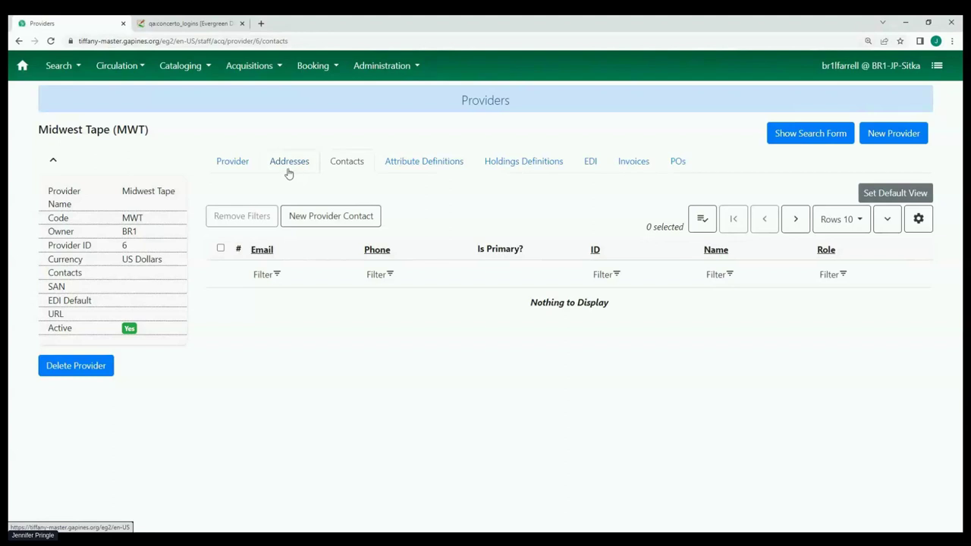
pyautogui.click(237, 166)
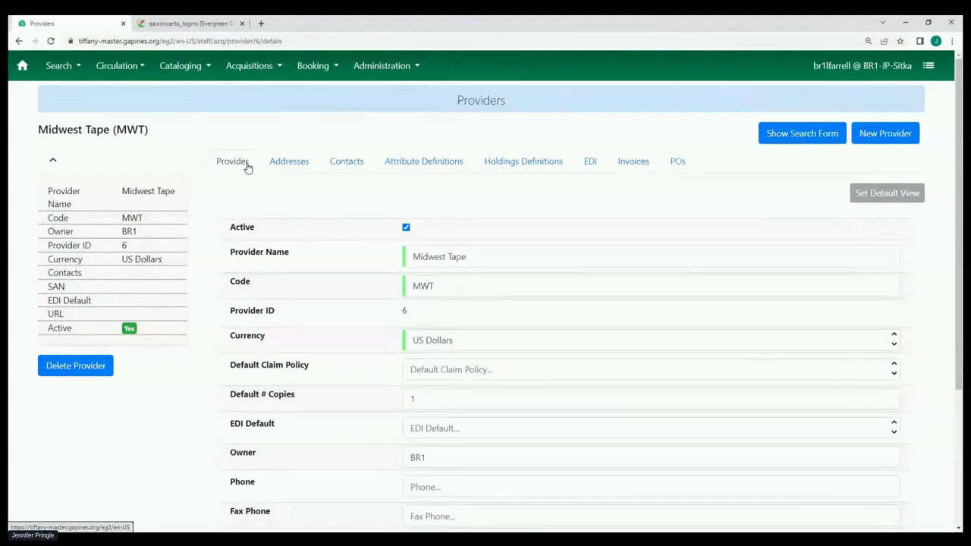
# - Set Midwest Tape's SAN to 1234567 and save the provider record
pyautogui.scroll(-1, 595, 331)
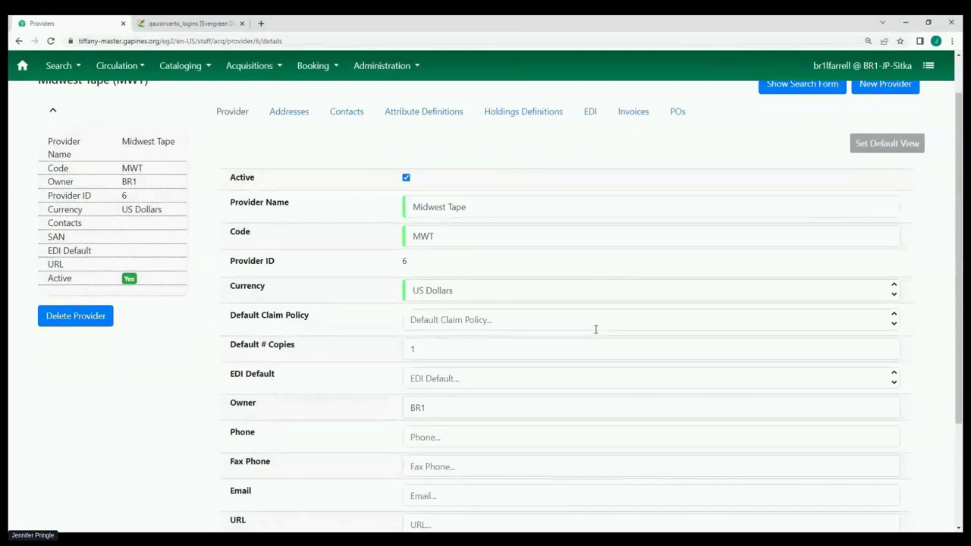
pyautogui.scroll(-2, 562, 358)
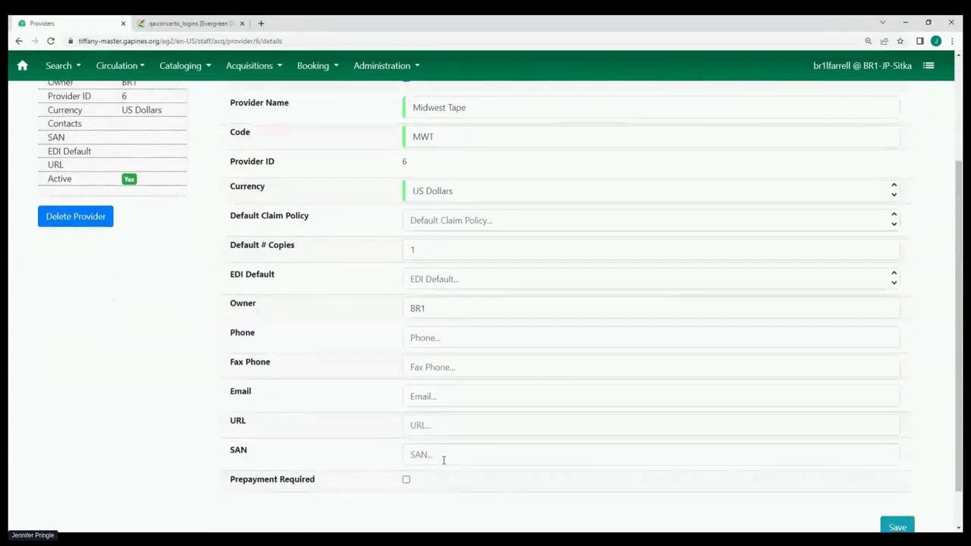
pyautogui.click(437, 455)
pyautogui.write('1234567')
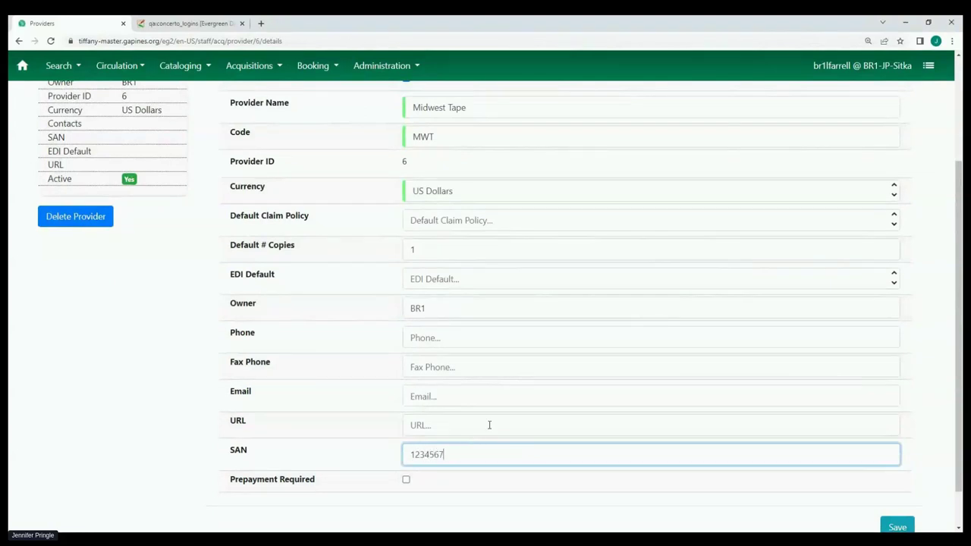
pyautogui.scroll(1, 488, 425)
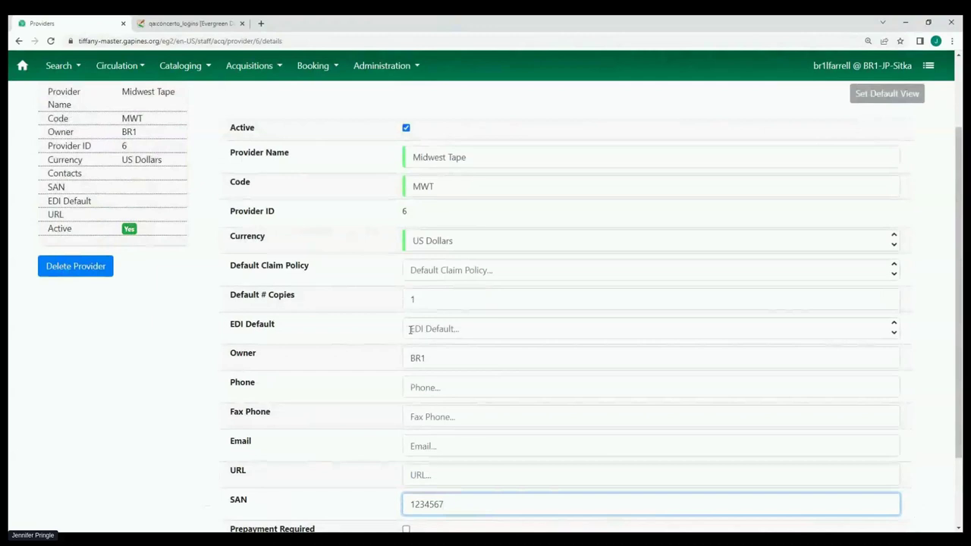
pyautogui.click(452, 328)
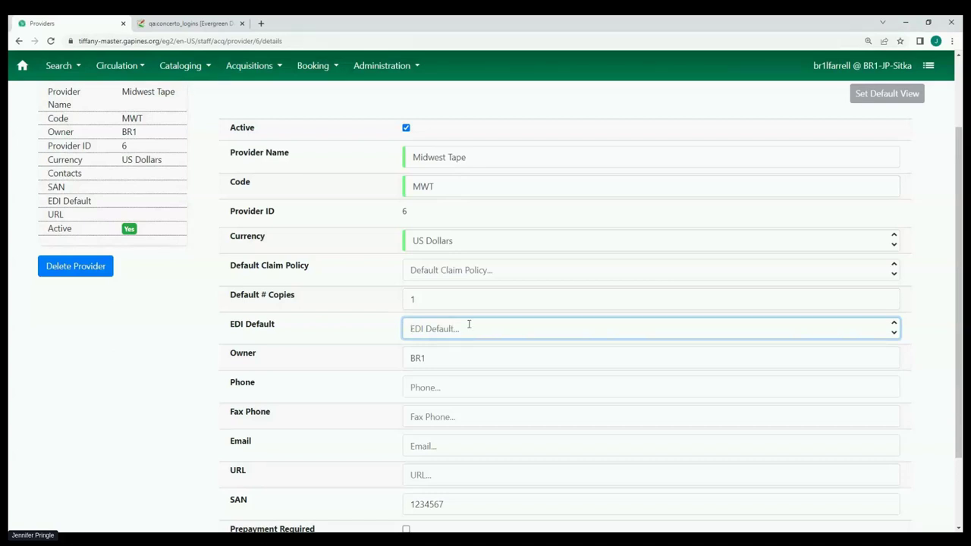
pyautogui.scroll(-1, 477, 317)
pyautogui.scroll(-1, 839, 470)
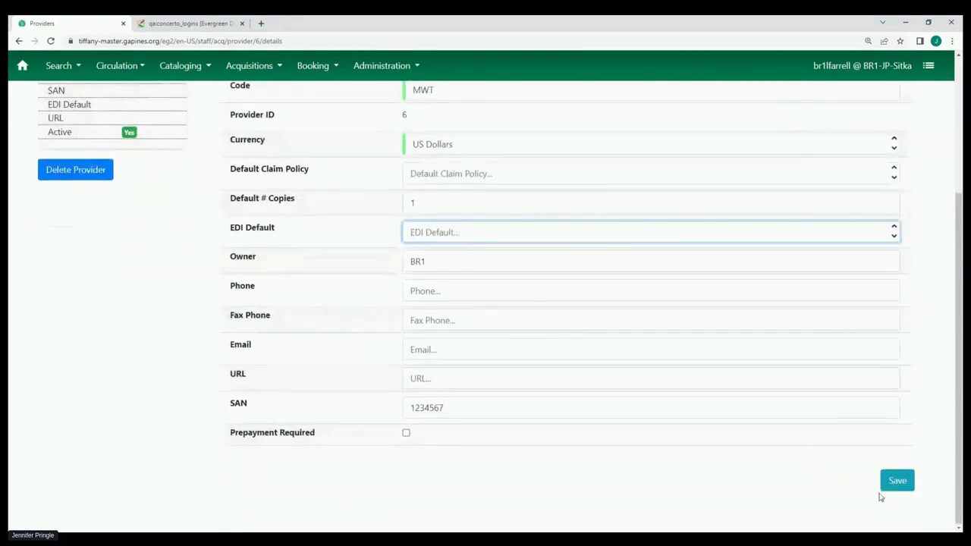
pyautogui.click(896, 483)
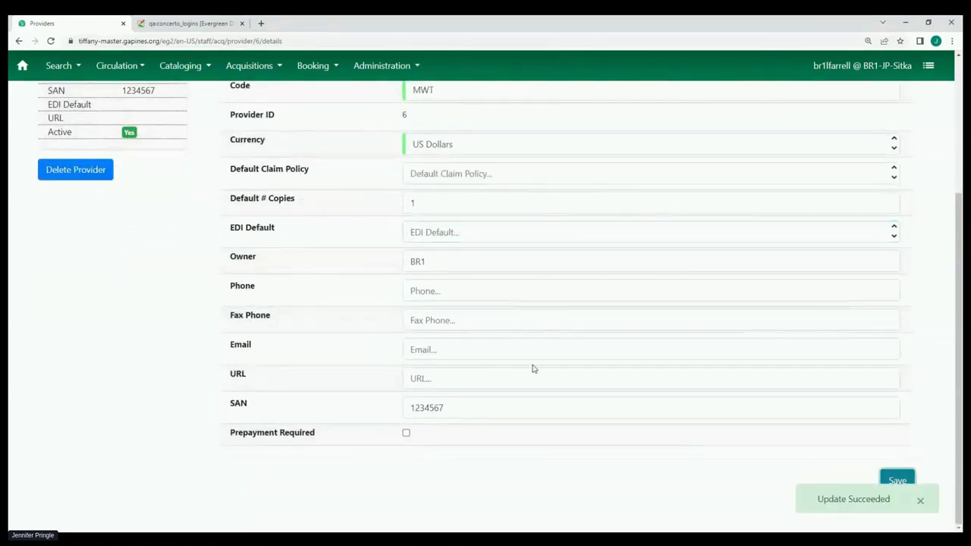
# - Open Midwest Tape's holdings definitions and examine the holdings tag and its subfields
pyautogui.scroll(4, 532, 349)
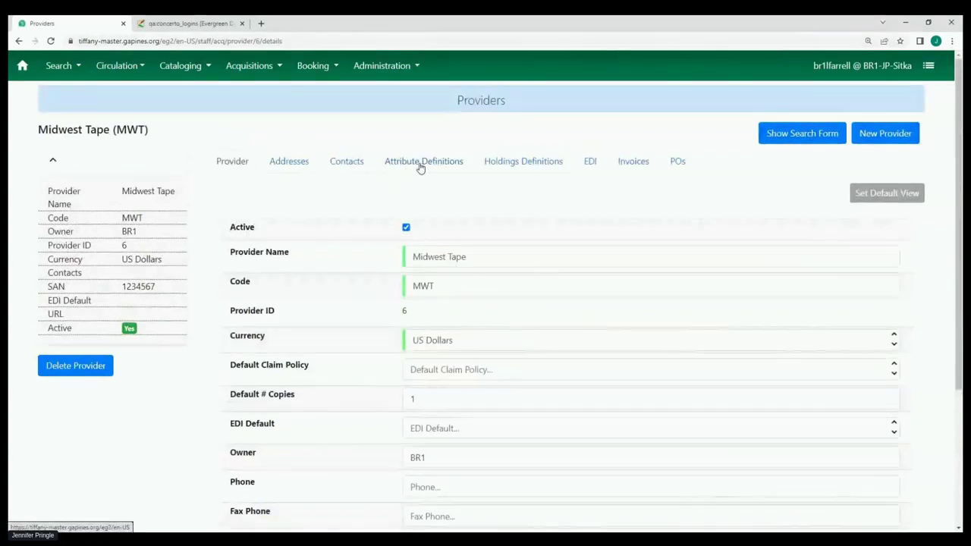
pyautogui.click(532, 169)
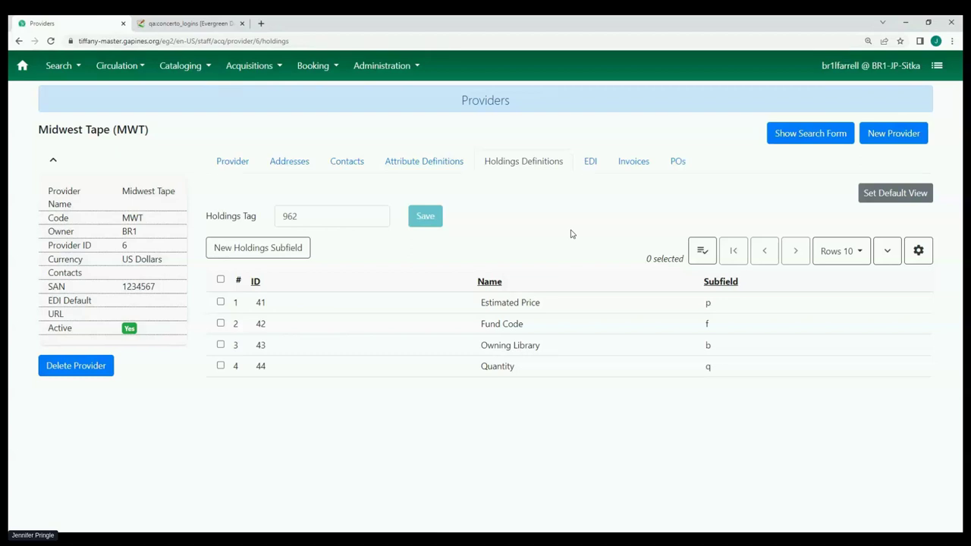
pyautogui.moveTo(304, 216); pyautogui.dragTo(283, 216)
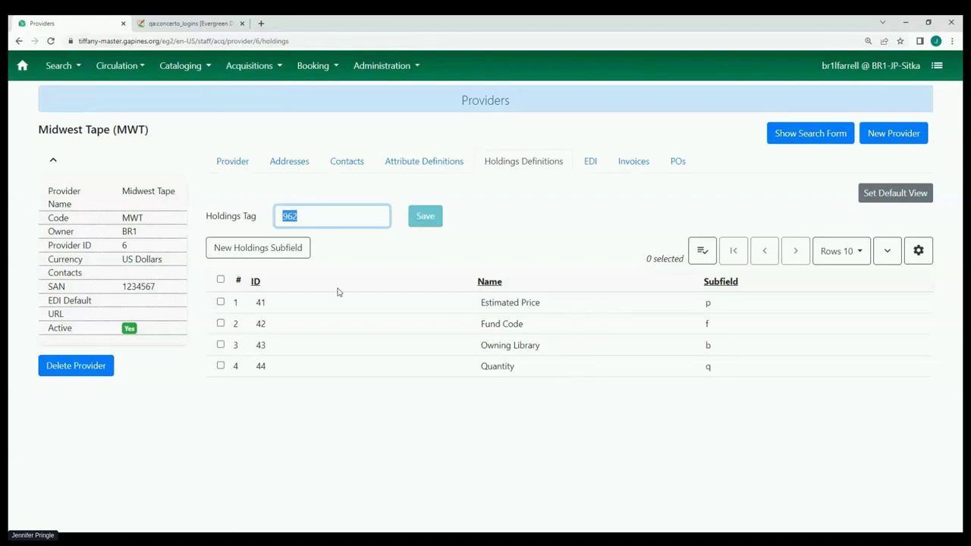
# - Add a Circulation Modifier holdings subfield with code c to Midwest Tape's holdings definitions and save it
pyautogui.click(272, 257)
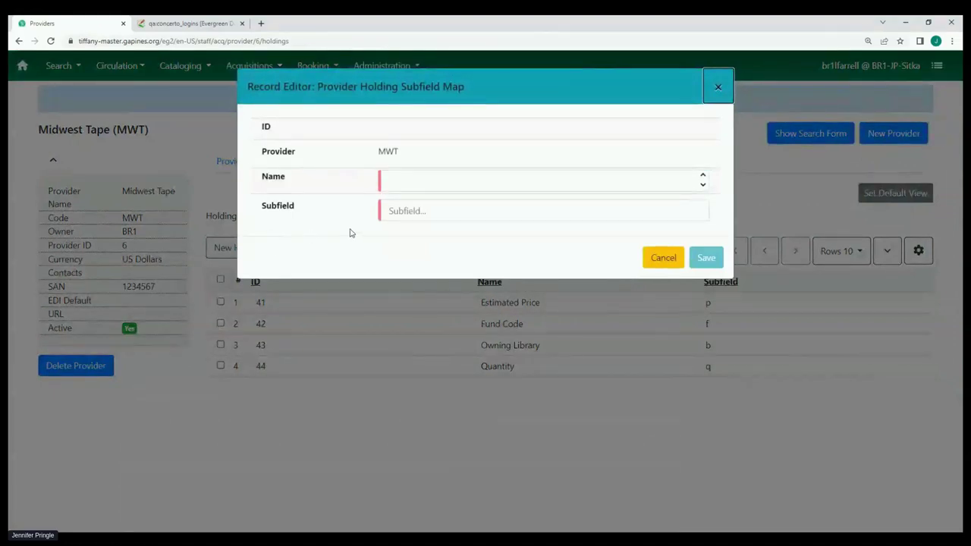
pyautogui.click(677, 213)
pyautogui.click(696, 182)
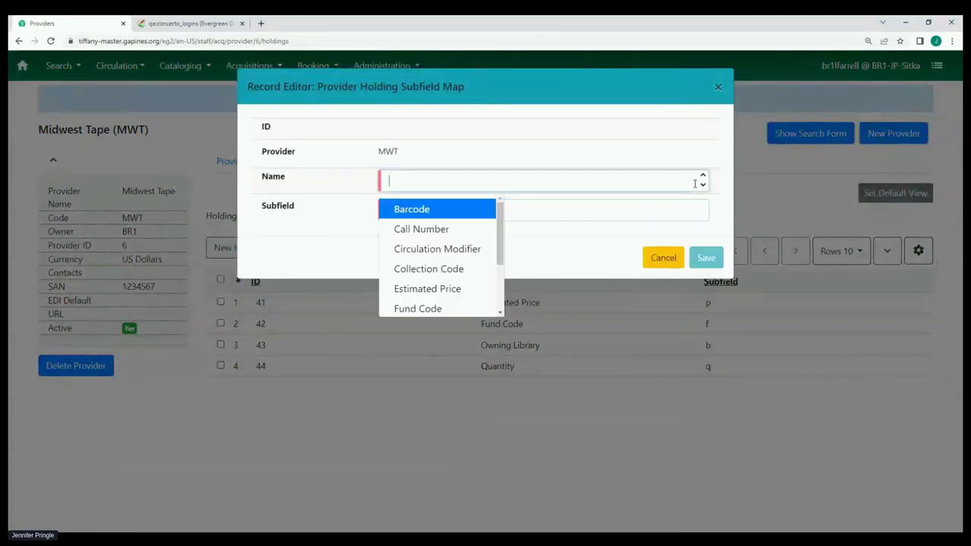
pyautogui.moveTo(502, 211)
pyautogui.mouseDown()
pyautogui.moveTo(490, 295)
pyautogui.moveTo(502, 211)
pyautogui.mouseUp()
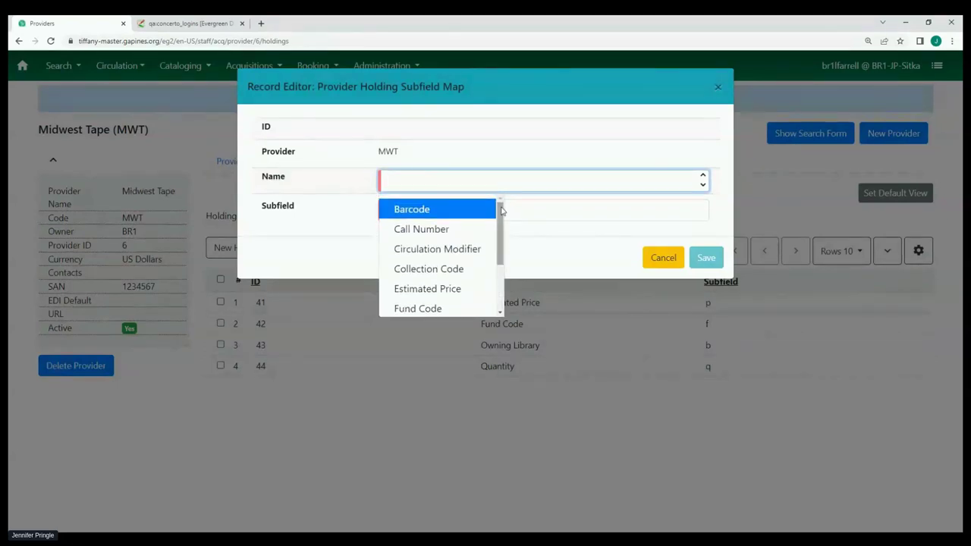
pyautogui.moveTo(501, 211); pyautogui.dragTo(502, 262)
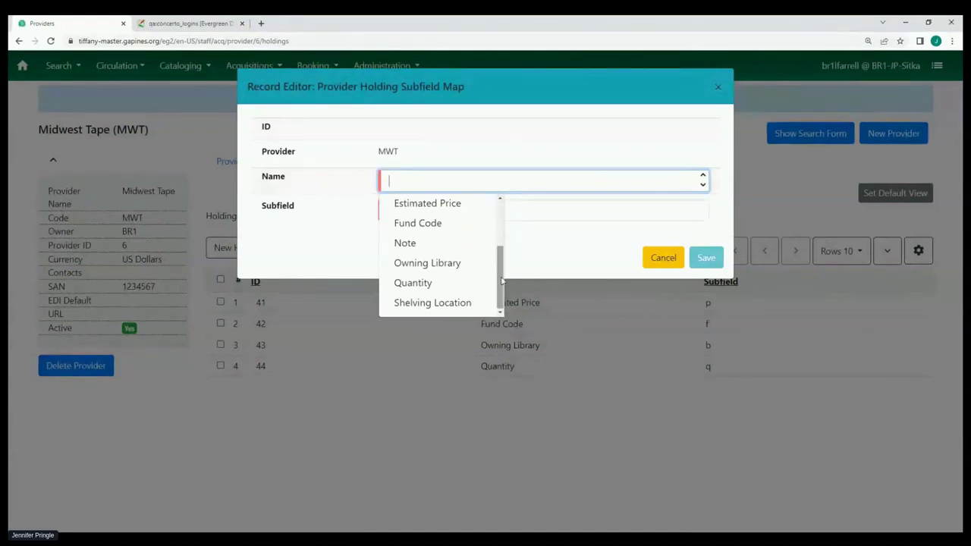
pyautogui.click(551, 214)
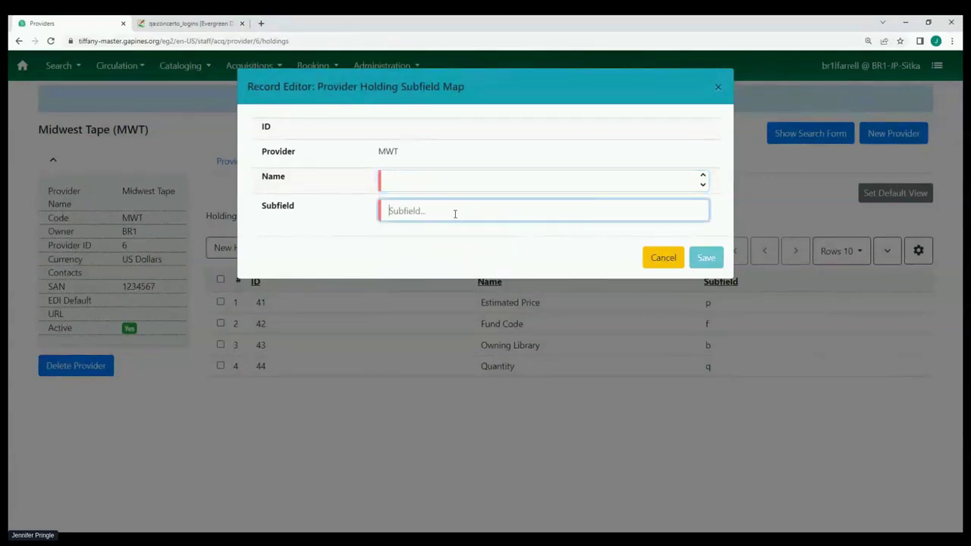
pyautogui.click(690, 183)
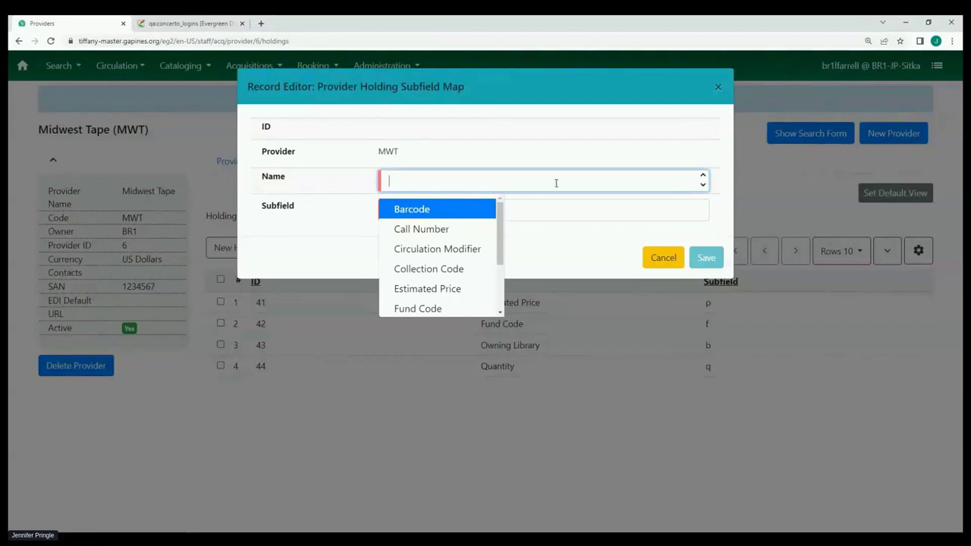
pyautogui.click(477, 255)
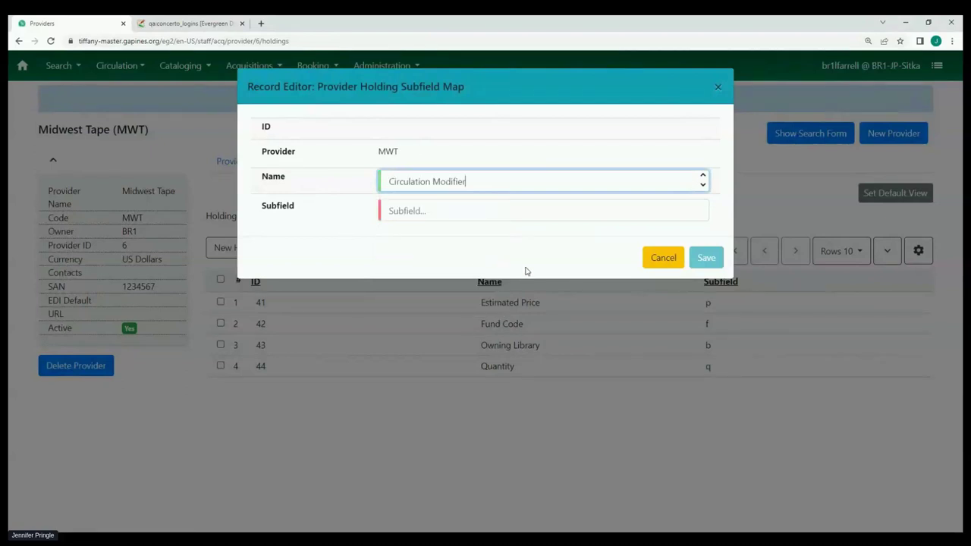
pyautogui.click(437, 214)
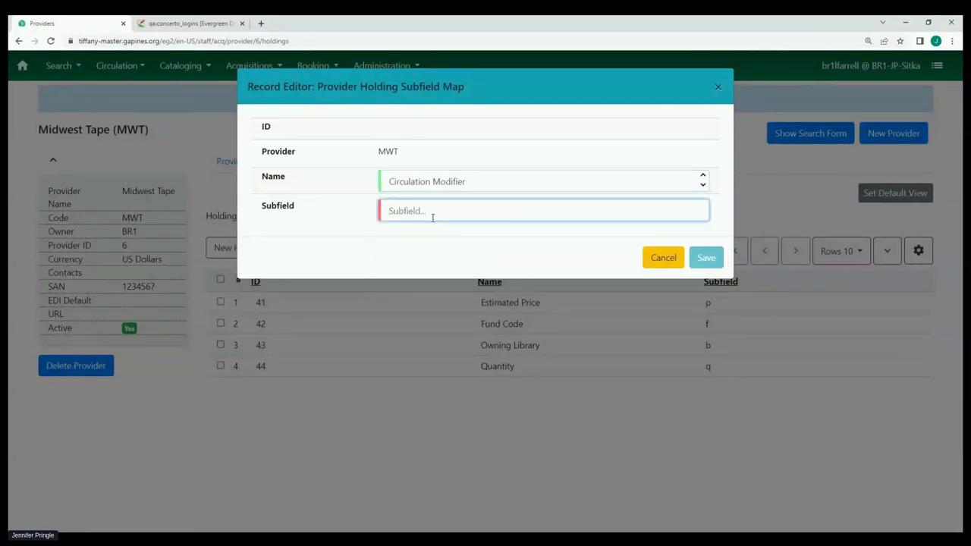
pyautogui.write('c')
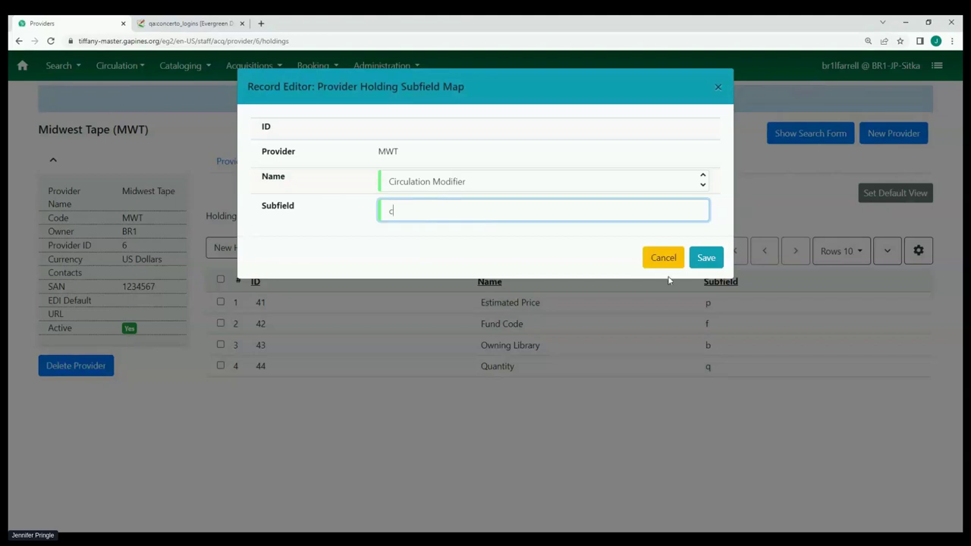
pyautogui.click(705, 258)
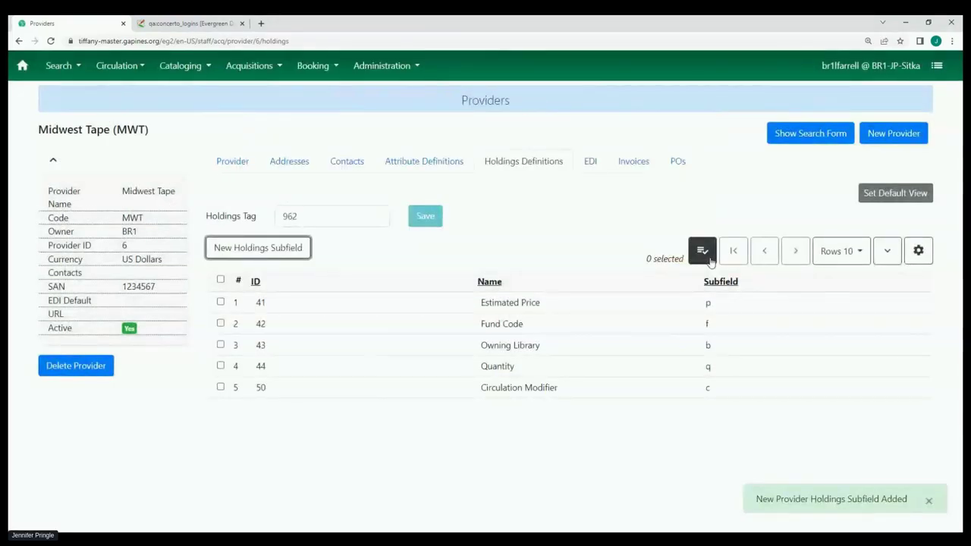
# - View Midwest Tape's EDI accounts, invoices and purchase orders
pyautogui.click(587, 167)
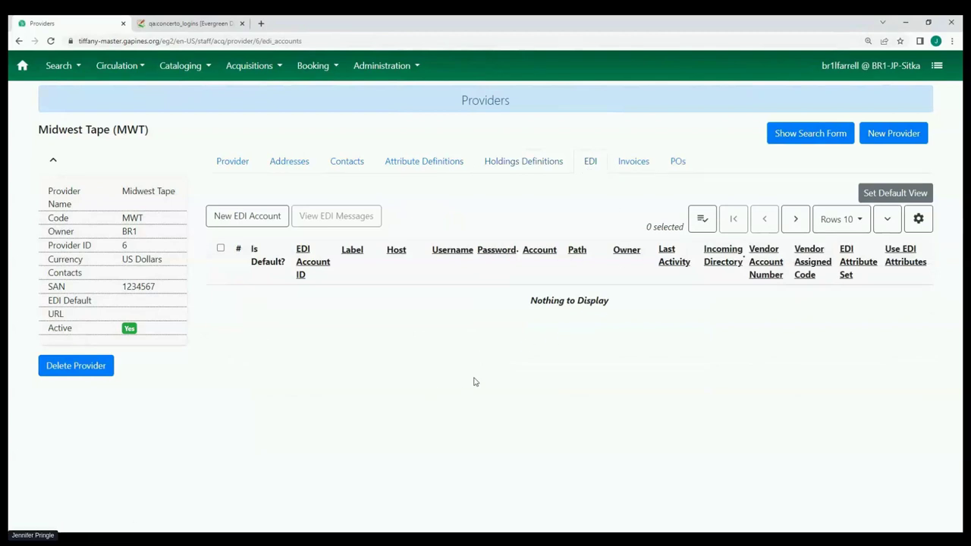
pyautogui.click(636, 166)
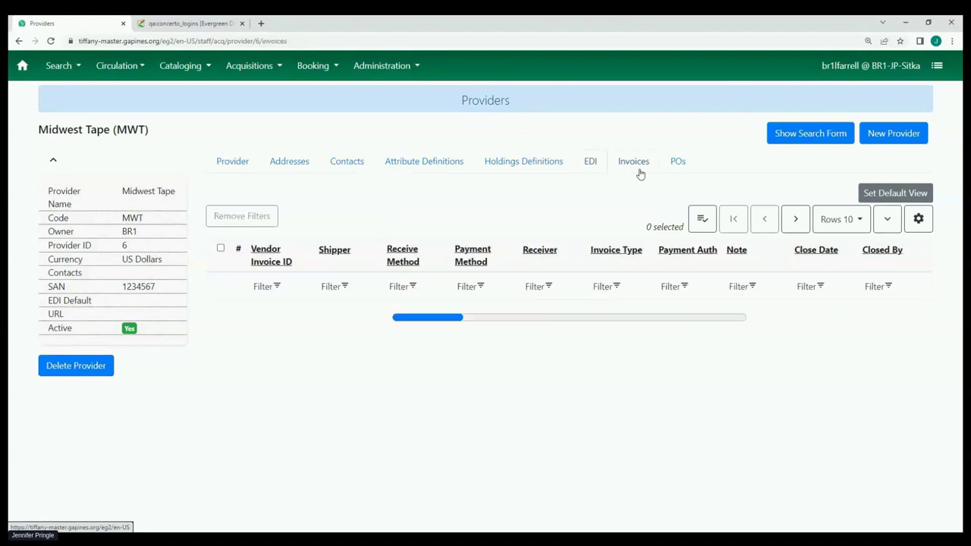
pyautogui.click(679, 166)
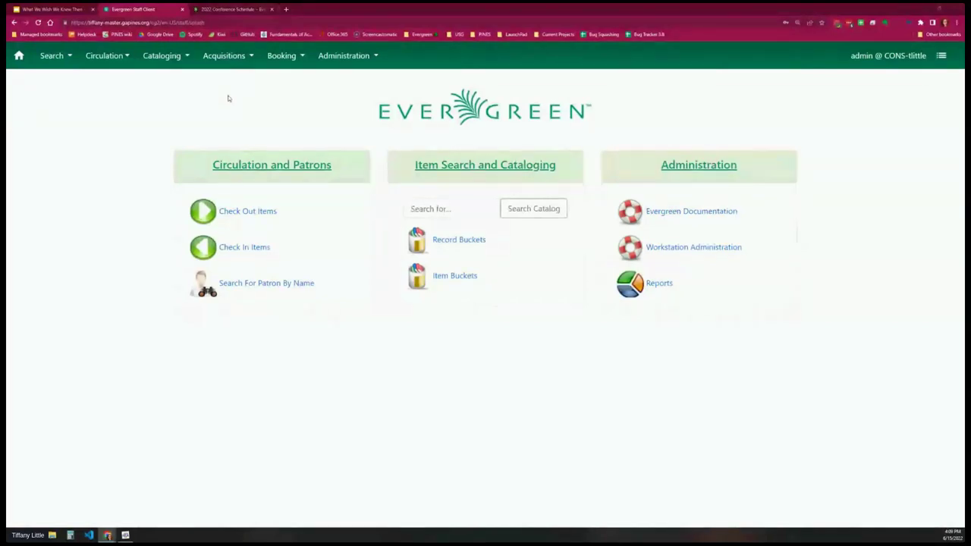
# - Open the acquisitions Load MARC Order Records form, and switch to the order file EGconf_demo.mrc in MarcEditor
pyautogui.click(225, 58)
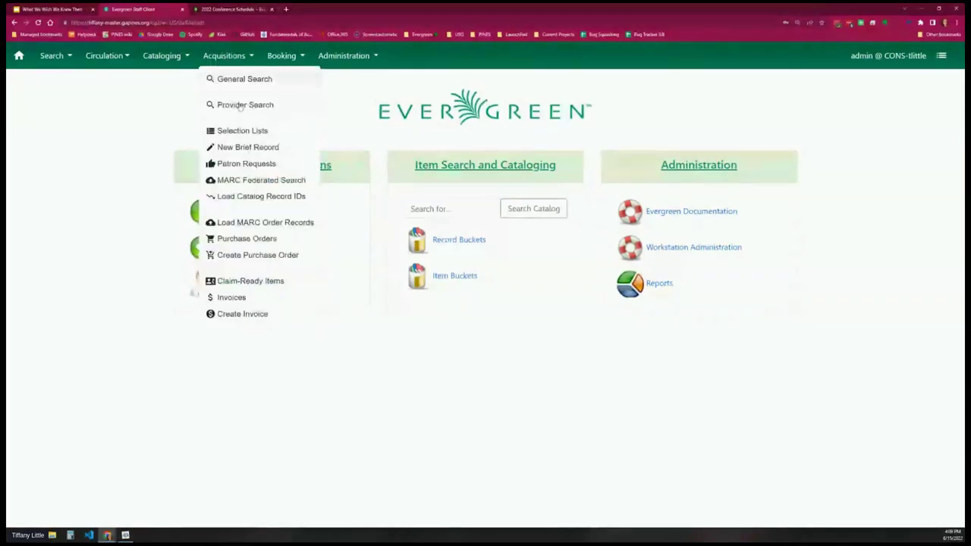
pyautogui.click(240, 105)
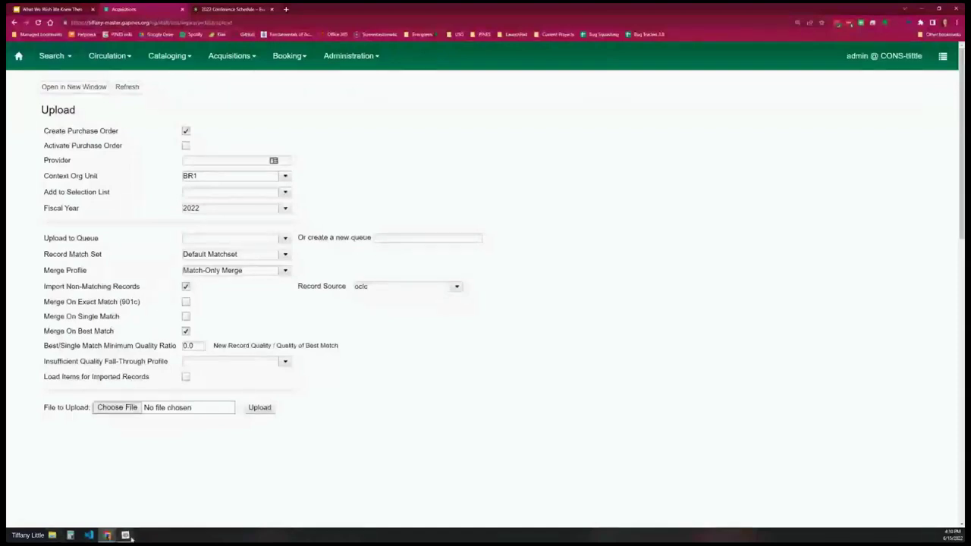
pyautogui.moveTo(130, 538)
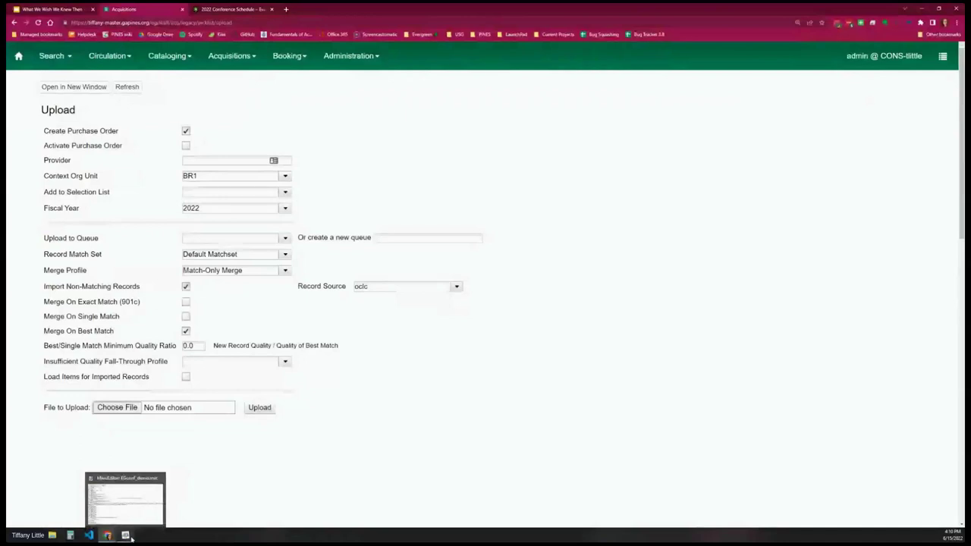
pyautogui.click(130, 537)
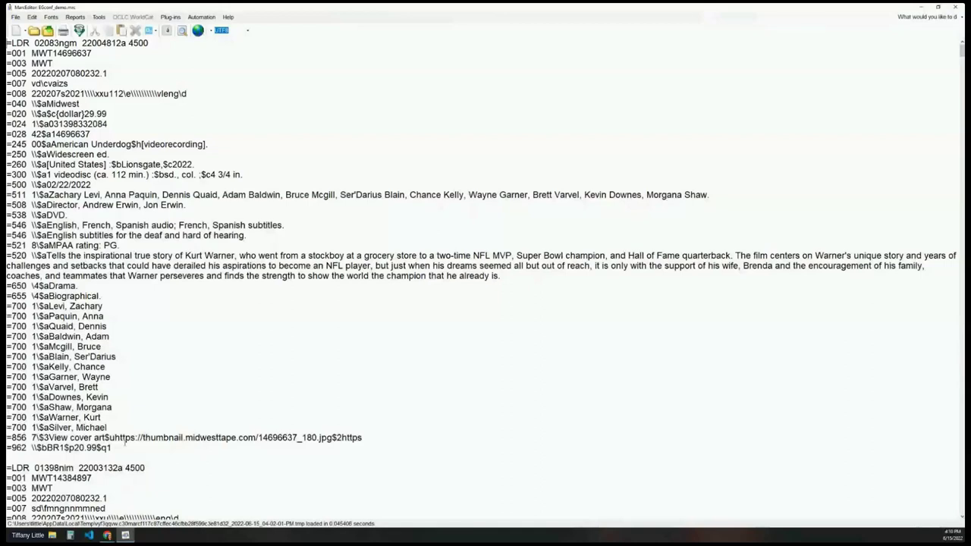
# - Examine the MARC order records in the file, and highlight the 962 holdings field of the American Underdog record
pyautogui.click(125, 444)
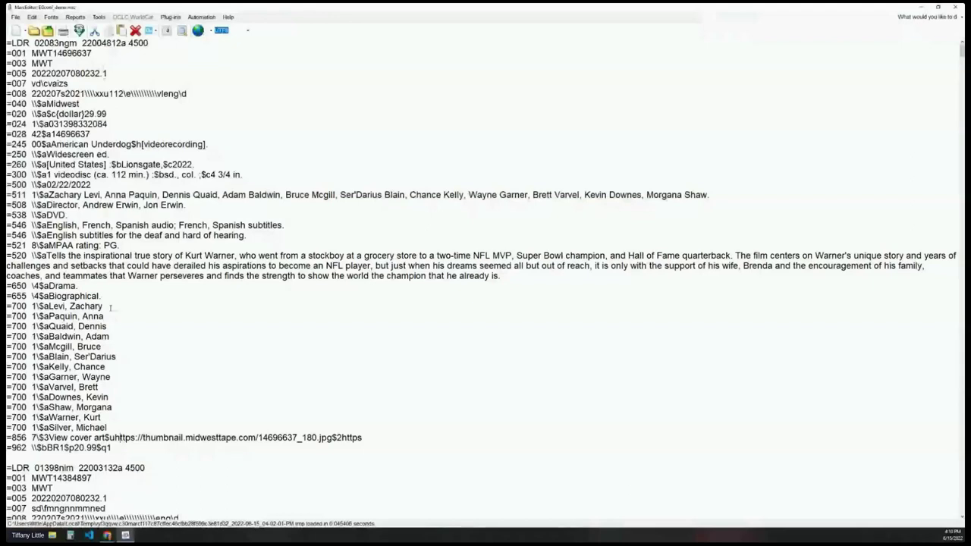
pyautogui.scroll(-2, 208, 403)
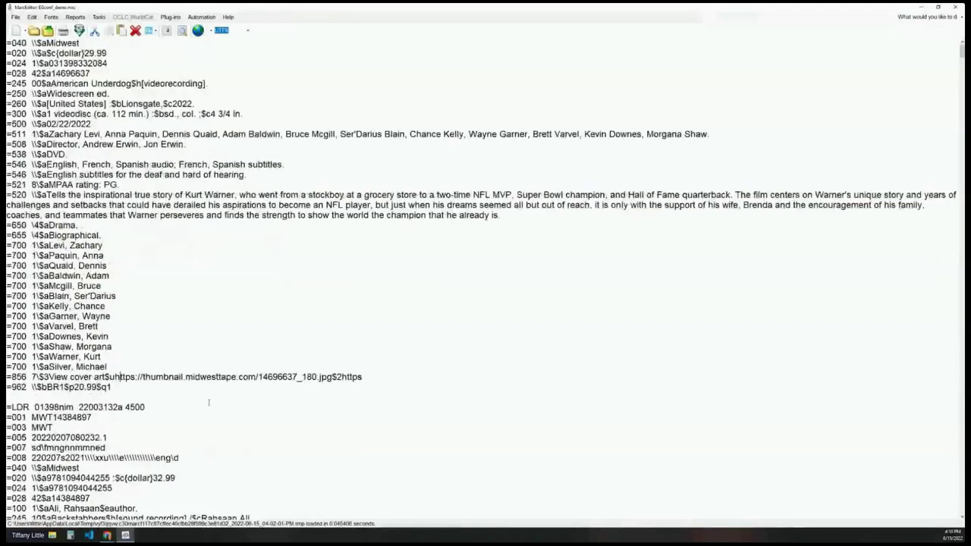
pyautogui.scroll(-7, 209, 402)
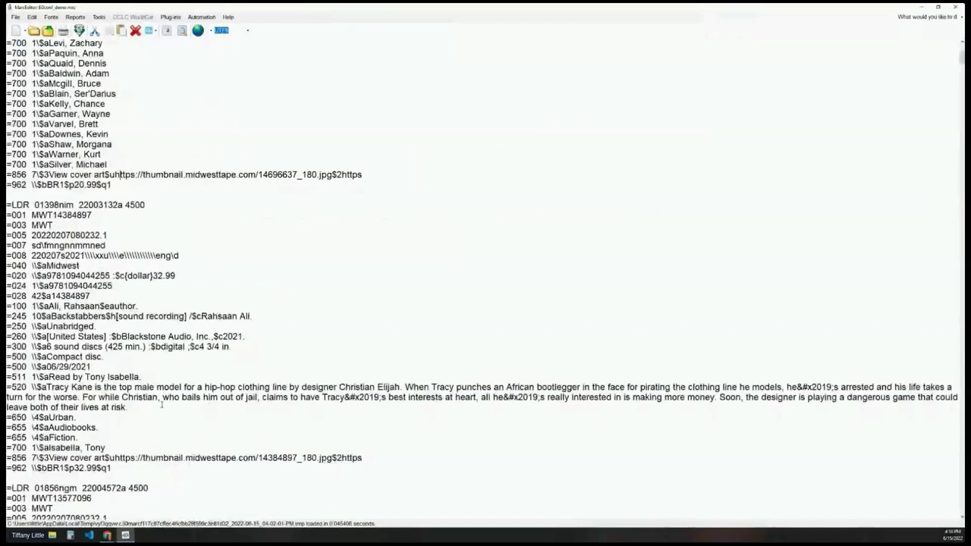
pyautogui.scroll(-3, 161, 417)
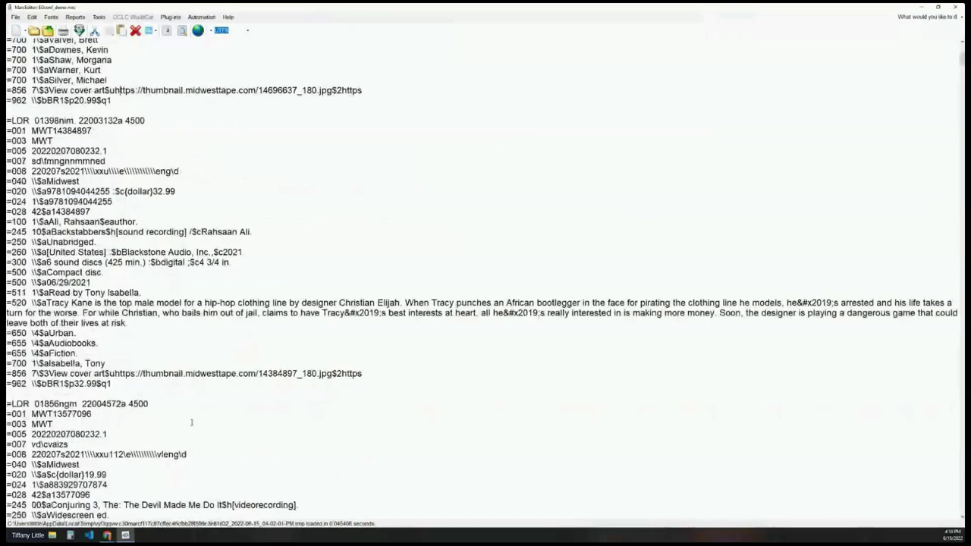
pyautogui.scroll(-6, 191, 423)
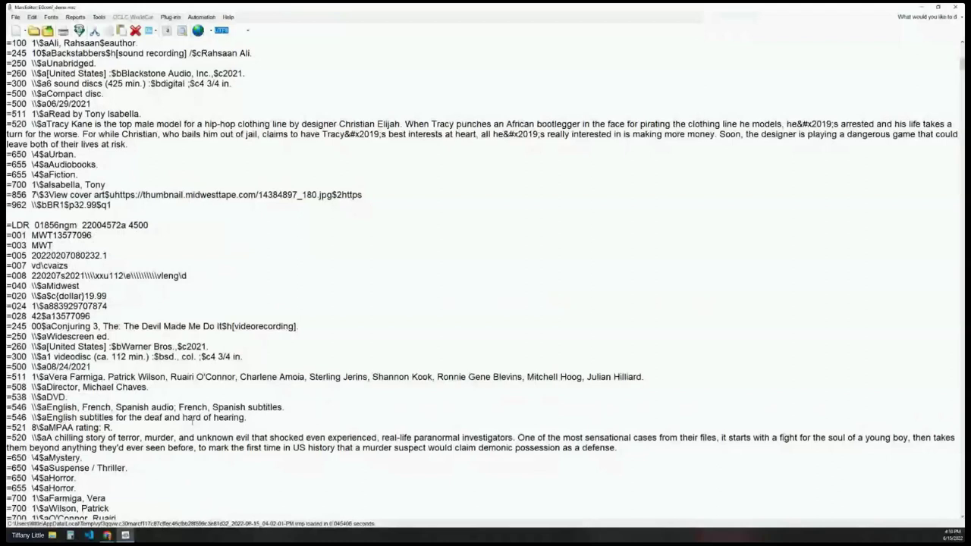
pyautogui.scroll(15, 192, 423)
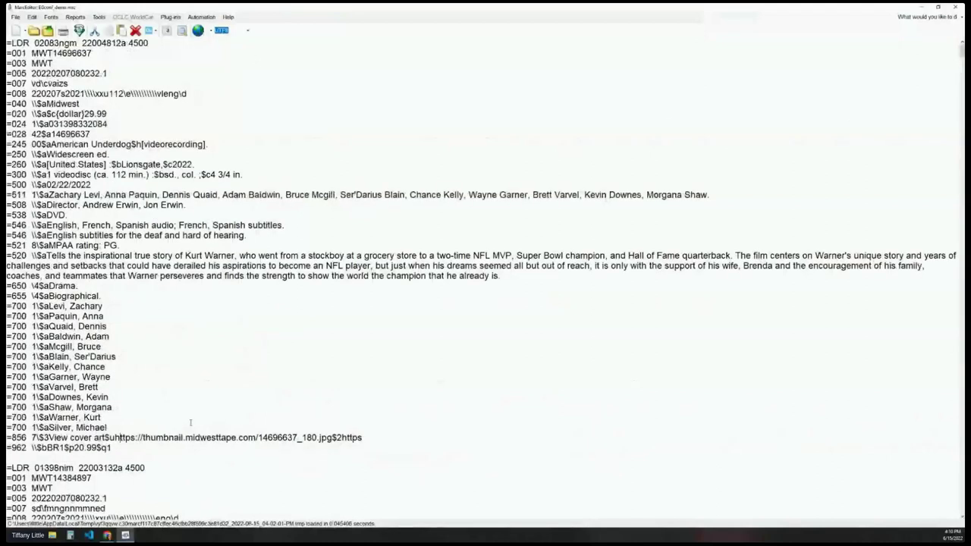
pyautogui.click(147, 448)
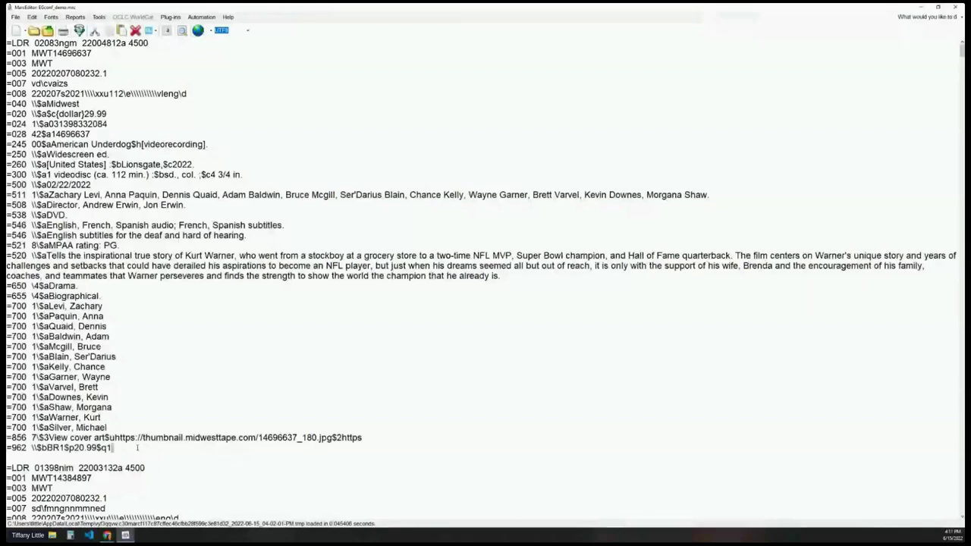
pyautogui.tripleClick(137, 448)
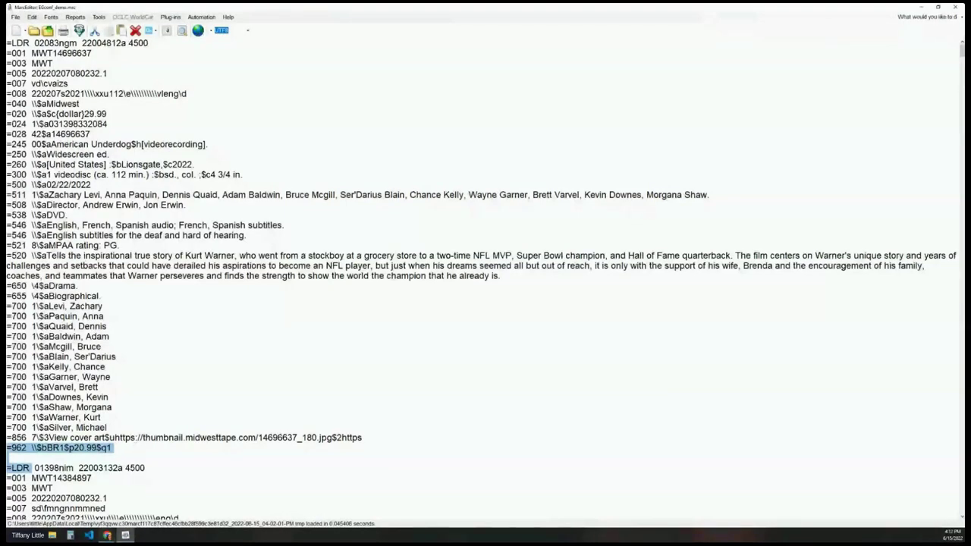
# - Compare the MARC order upload form with the 962 field in MarcEditor, ending on the upload form
pyautogui.click(107, 536)
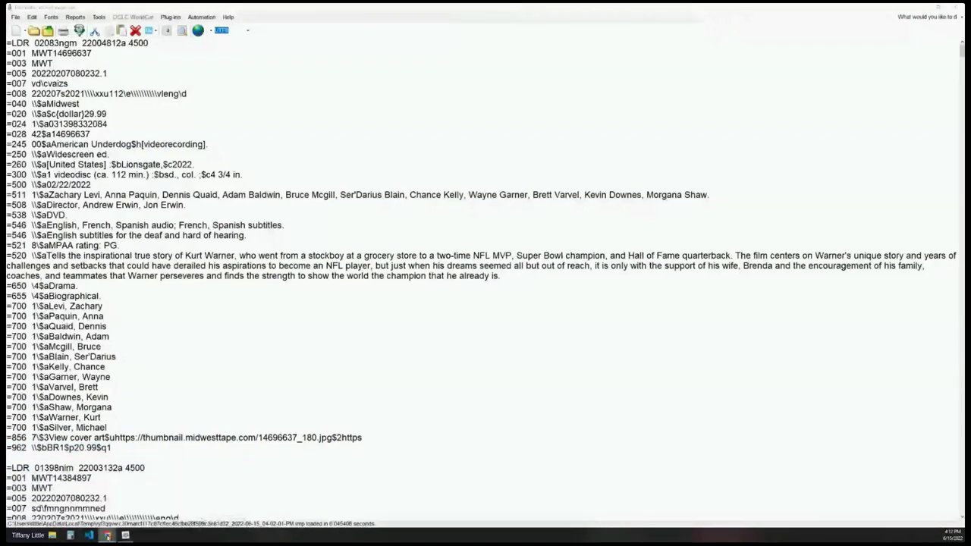
pyautogui.click(45, 501)
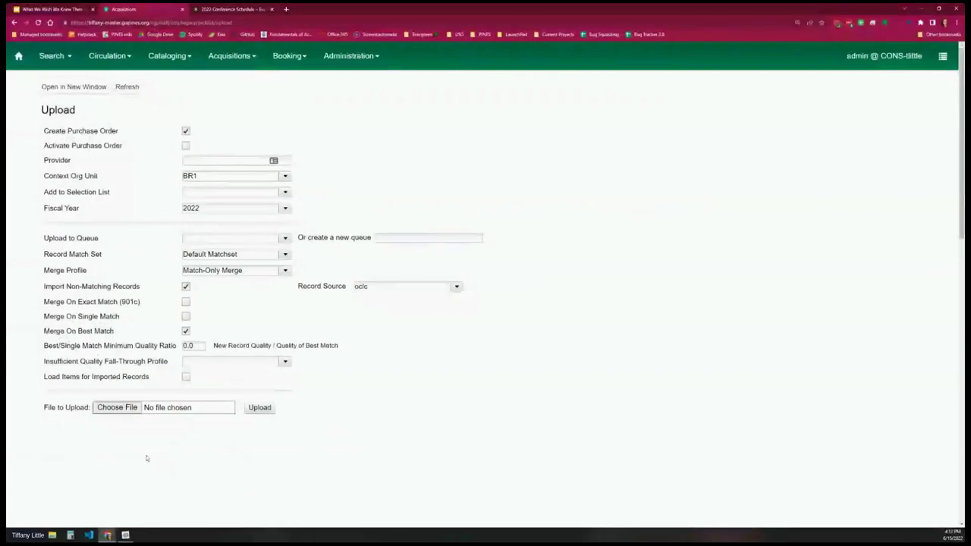
pyautogui.hotkey('alt', 'Tab')
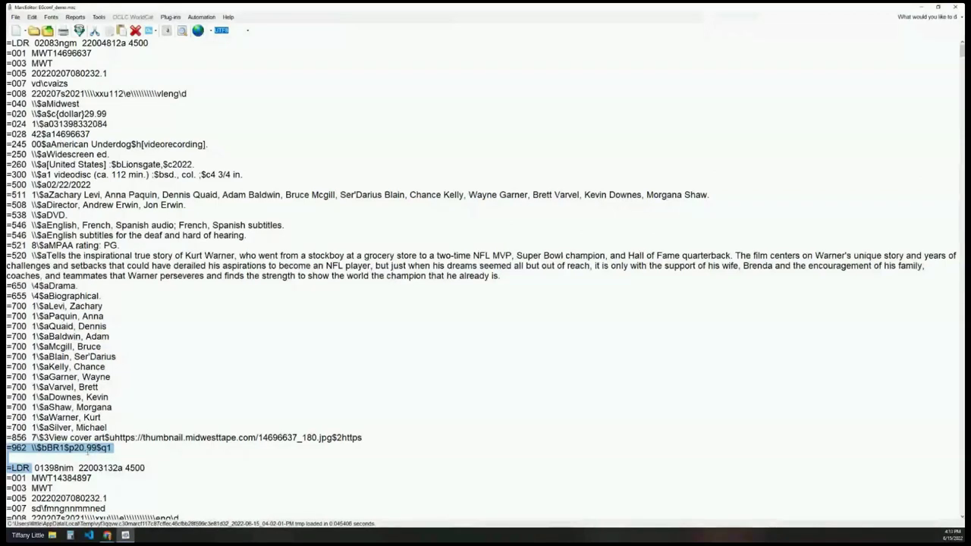
pyautogui.click(115, 519)
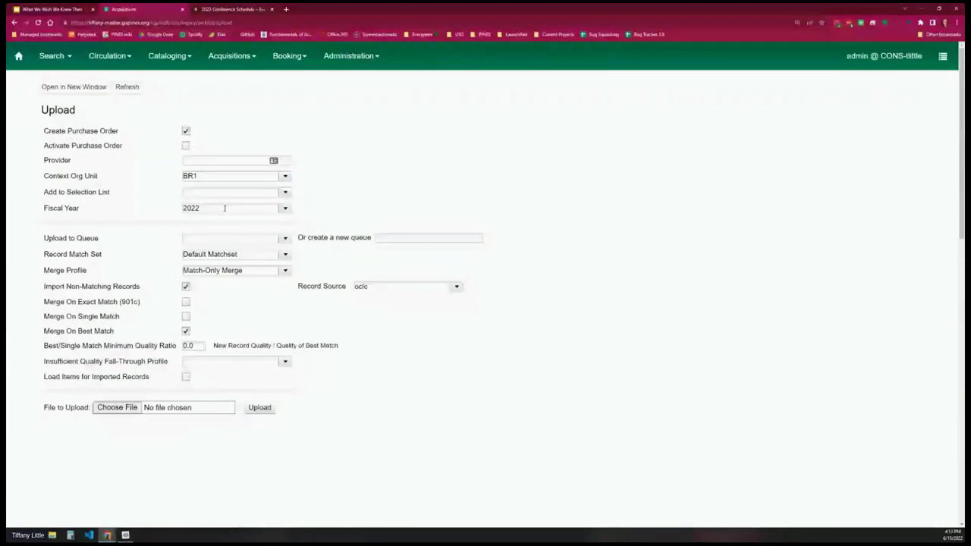
# - Examine the 020 price field of the American Underdog record in MarcEditor, and return to the MARC order upload form
pyautogui.click(126, 535)
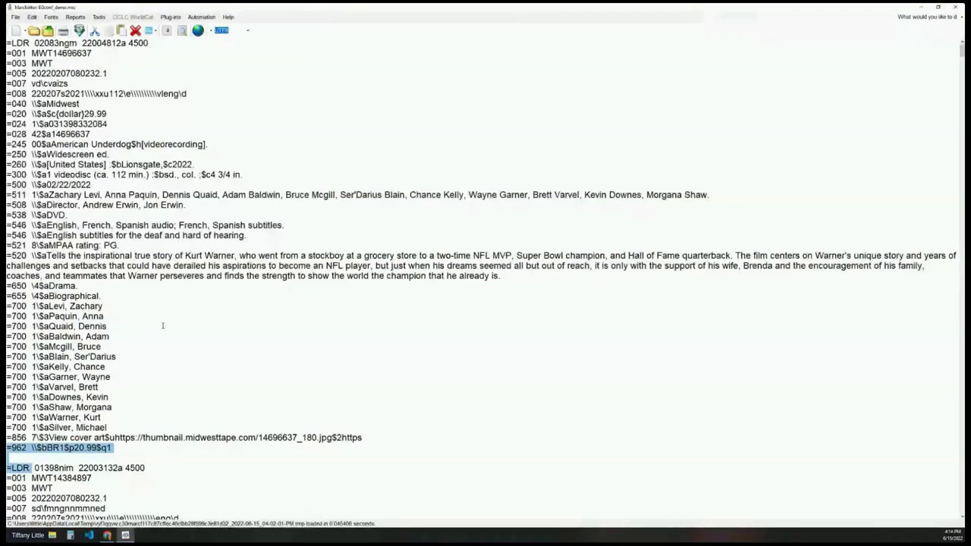
pyautogui.click(73, 99)
pyautogui.click(109, 113)
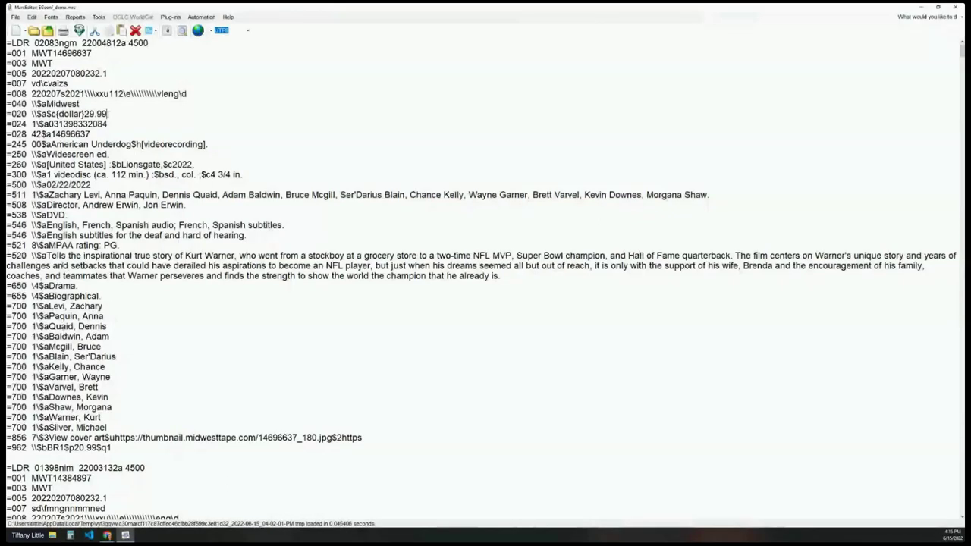
pyautogui.moveTo(107, 536)
pyautogui.click(116, 503)
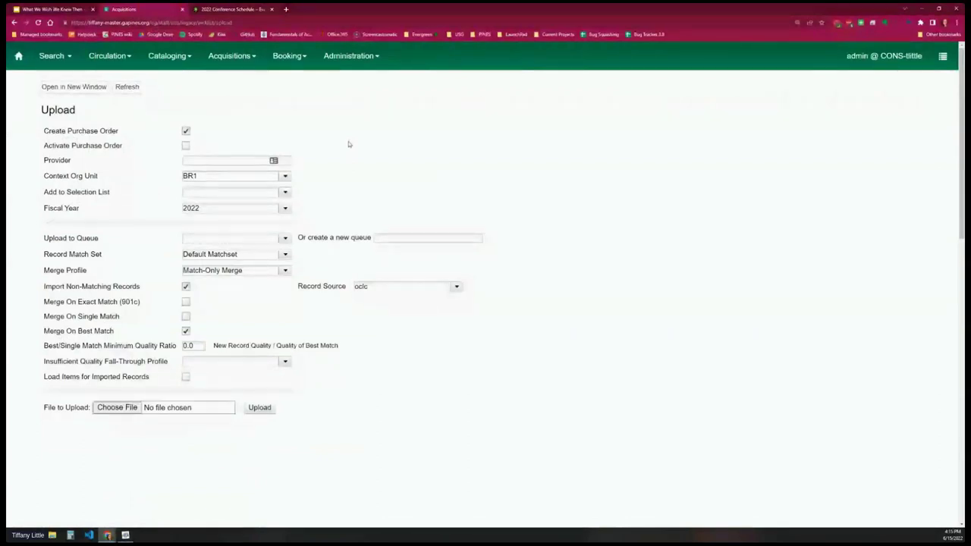
# - Open the general acquisitions search and switch it to the legacy search interface
pyautogui.click(231, 56)
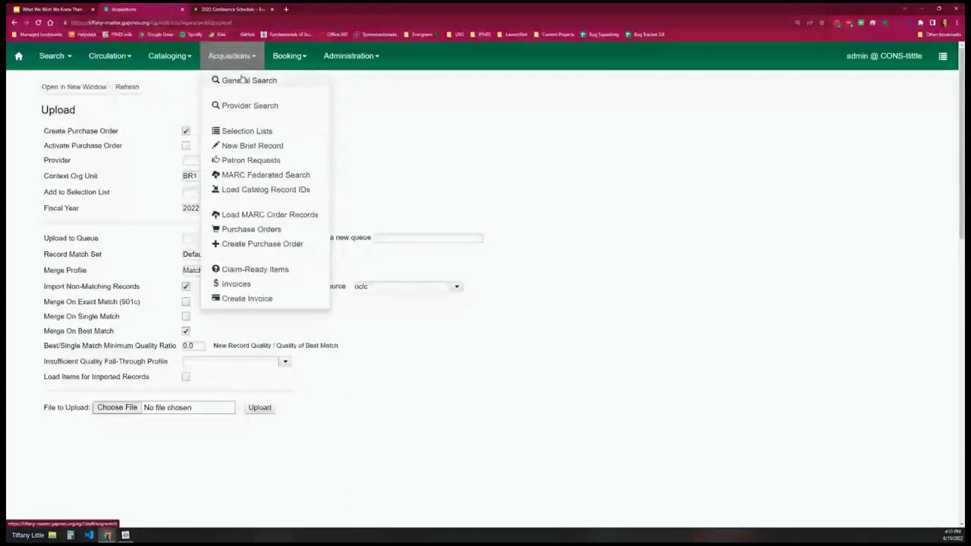
pyautogui.click(243, 79)
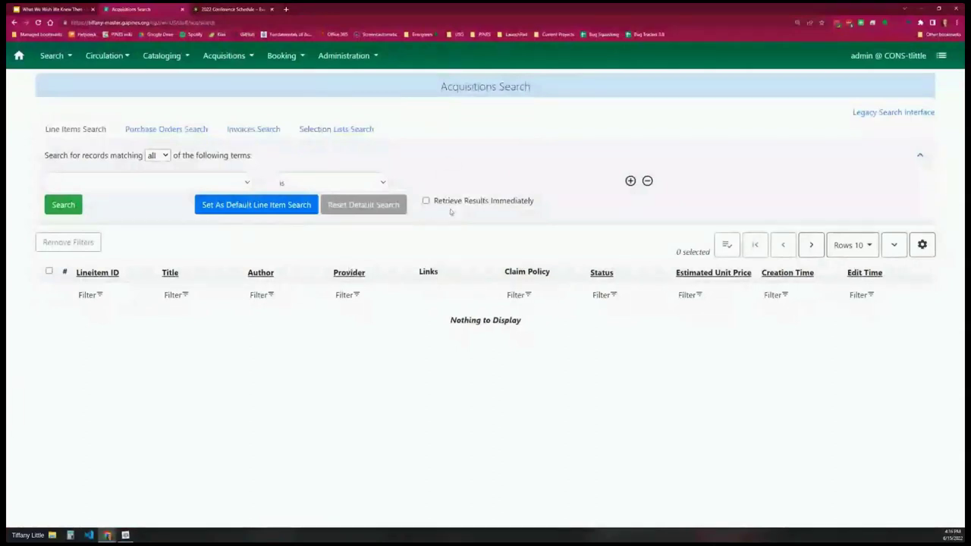
pyautogui.click(914, 119)
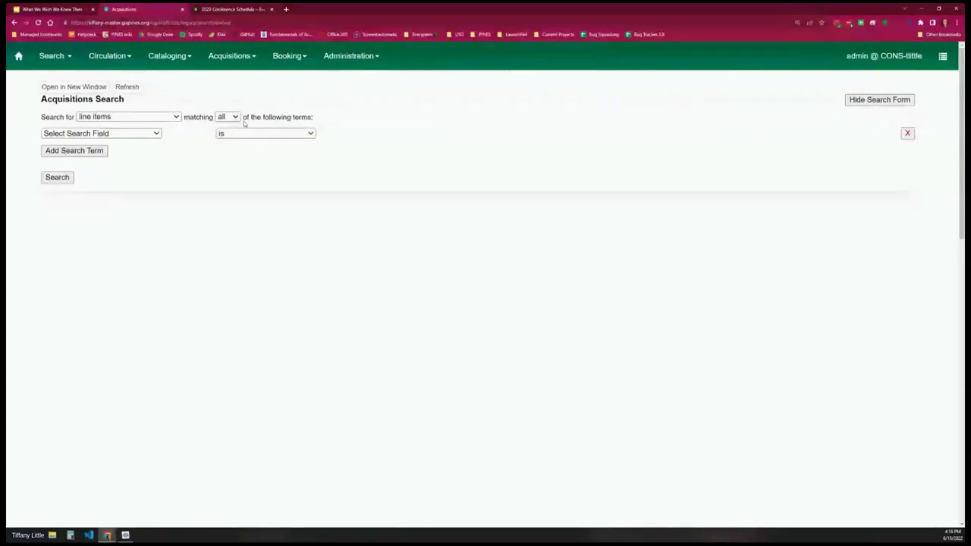
# - Set the line item search to match all terms, with PO - Ordering Agency is BR1 as the first term
pyautogui.click(238, 119)
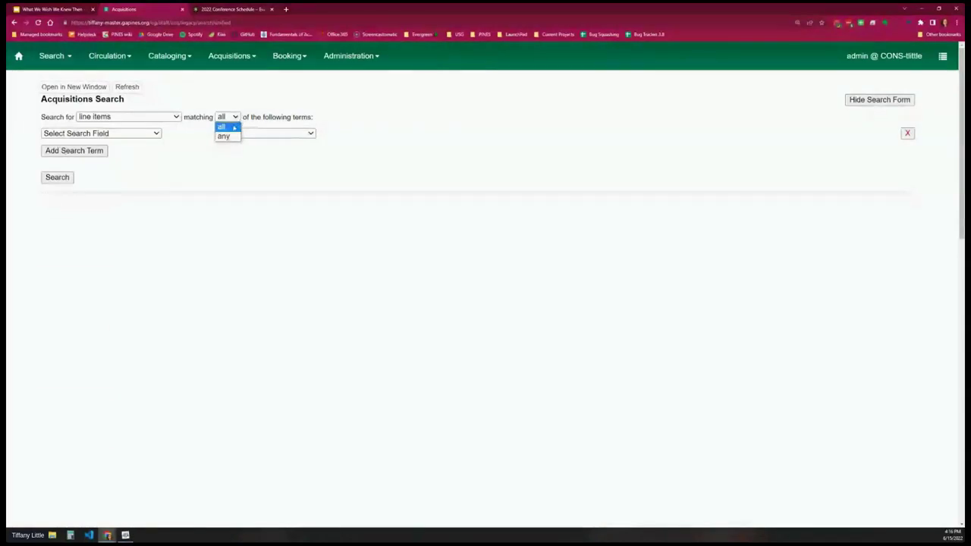
pyautogui.click(234, 127)
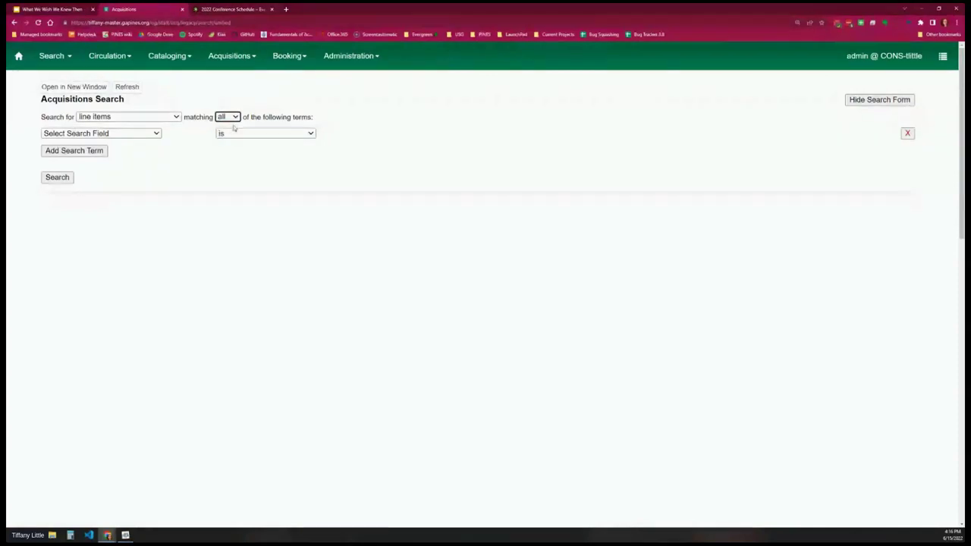
pyautogui.click(143, 135)
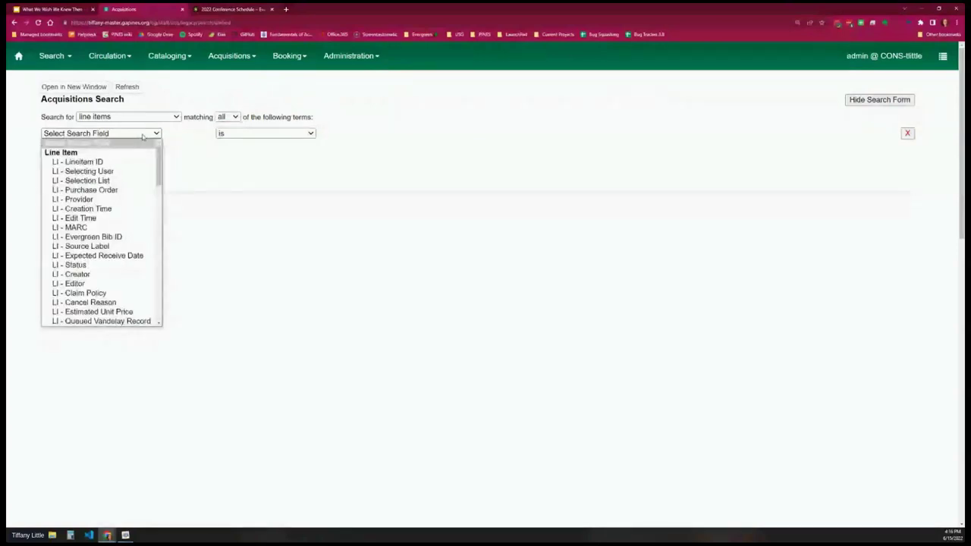
pyautogui.scroll(-2, 137, 239)
pyautogui.scroll(-2, 136, 239)
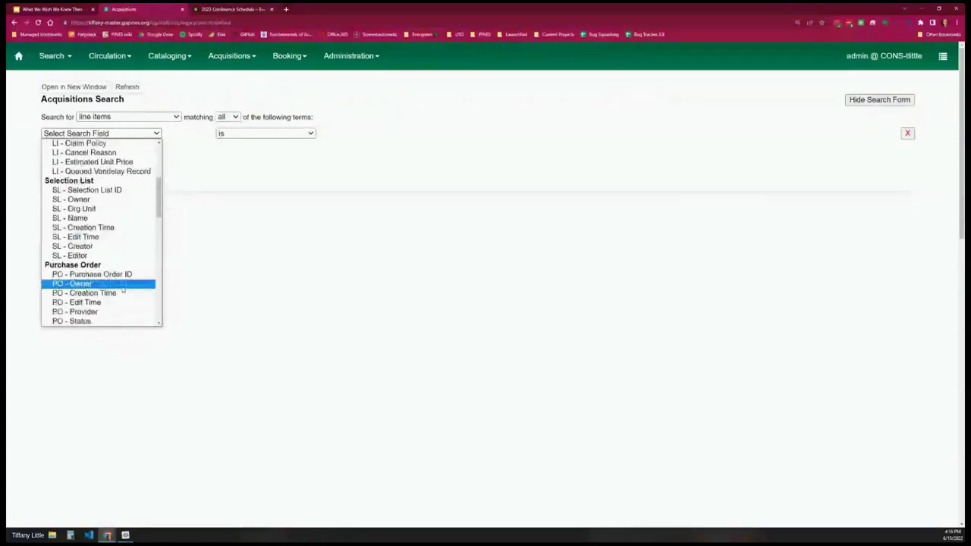
pyautogui.scroll(-2, 122, 297)
pyautogui.click(119, 257)
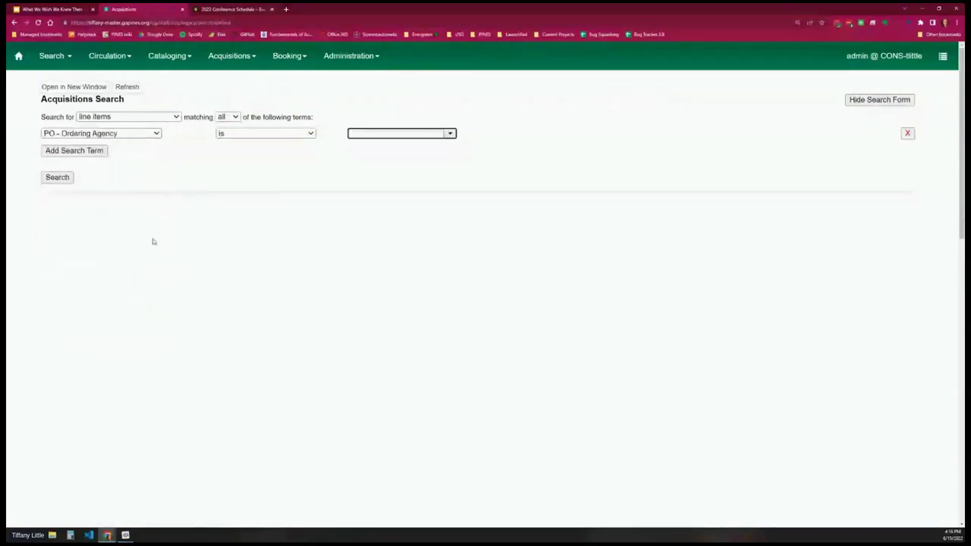
pyautogui.write('BR')
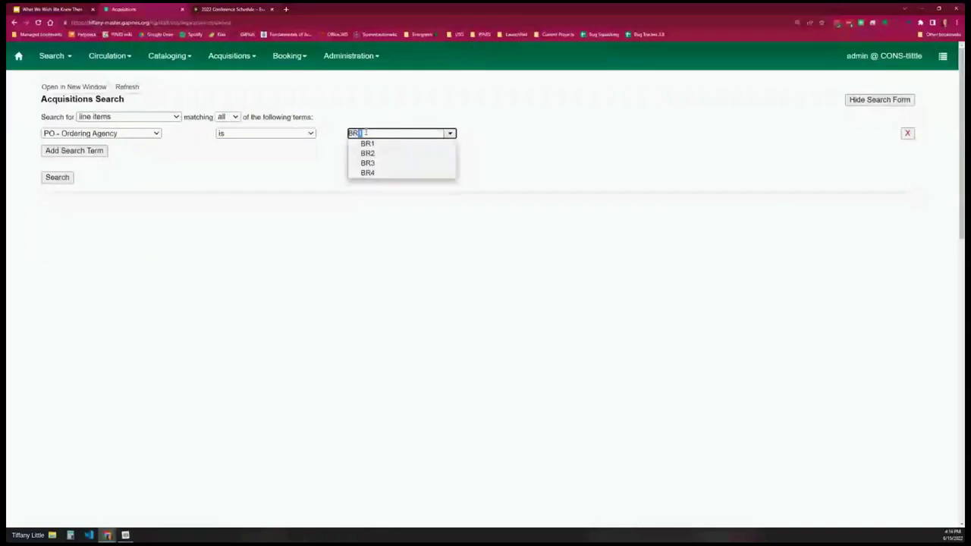
pyautogui.click(373, 144)
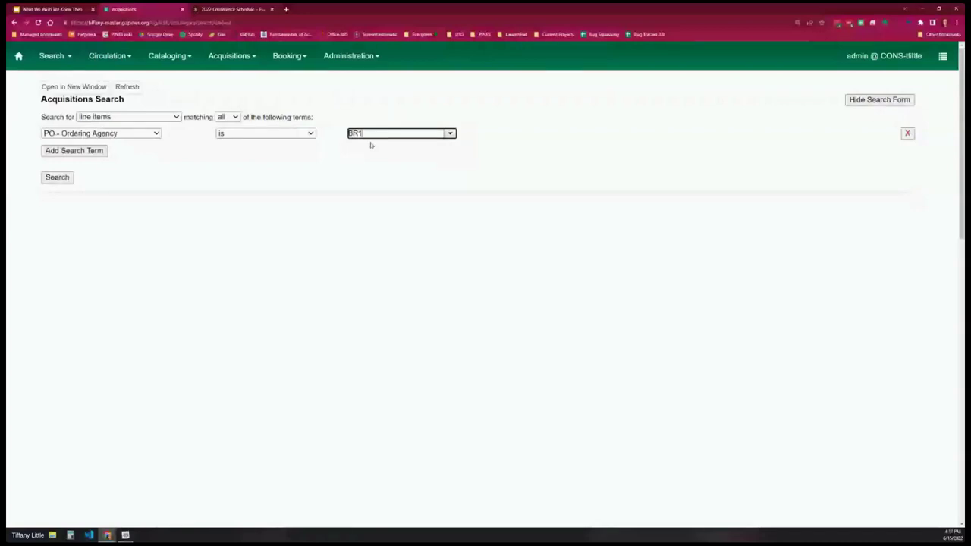
# - Add a second search term using the PO - Purchase Order ID field
pyautogui.click(74, 150)
pyautogui.click(92, 150)
pyautogui.scroll(-1, 133, 291)
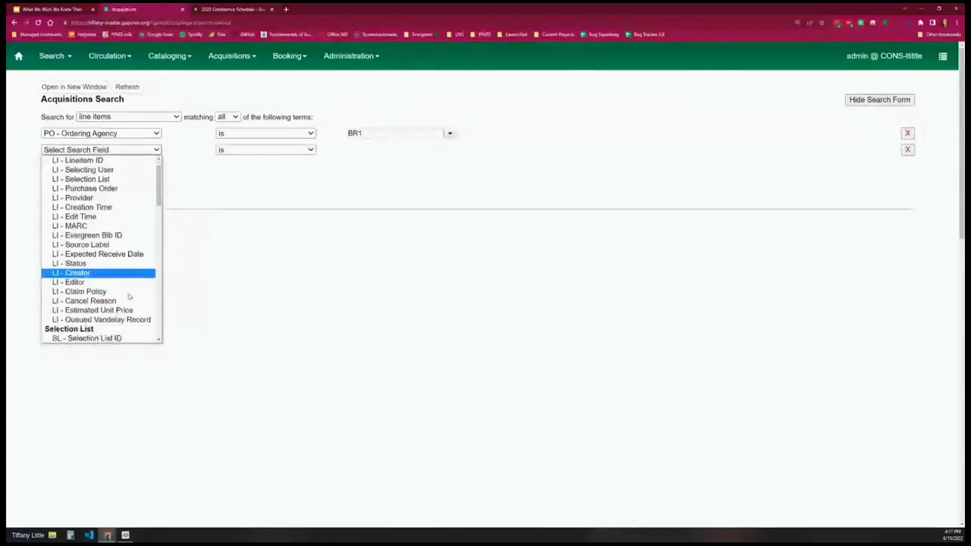
pyautogui.scroll(-5, 129, 296)
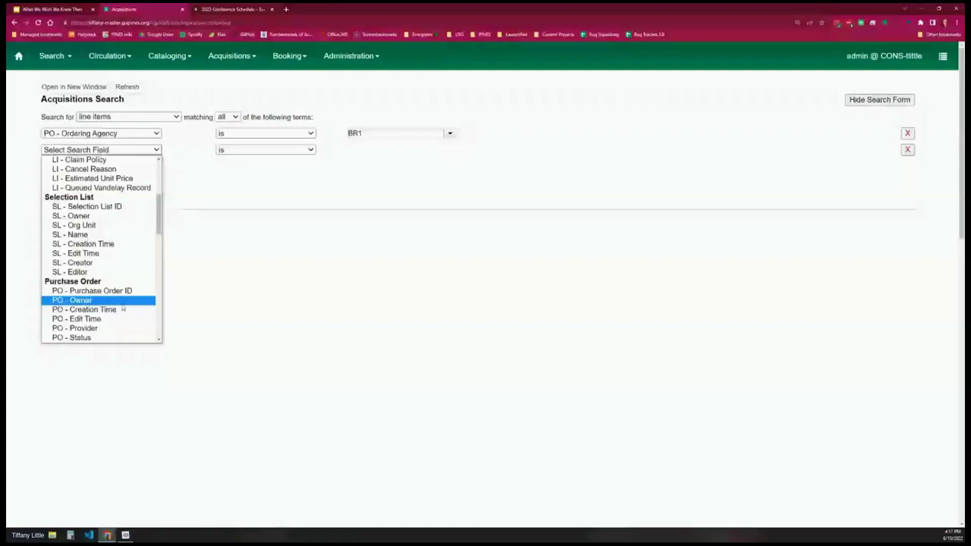
pyautogui.click(91, 291)
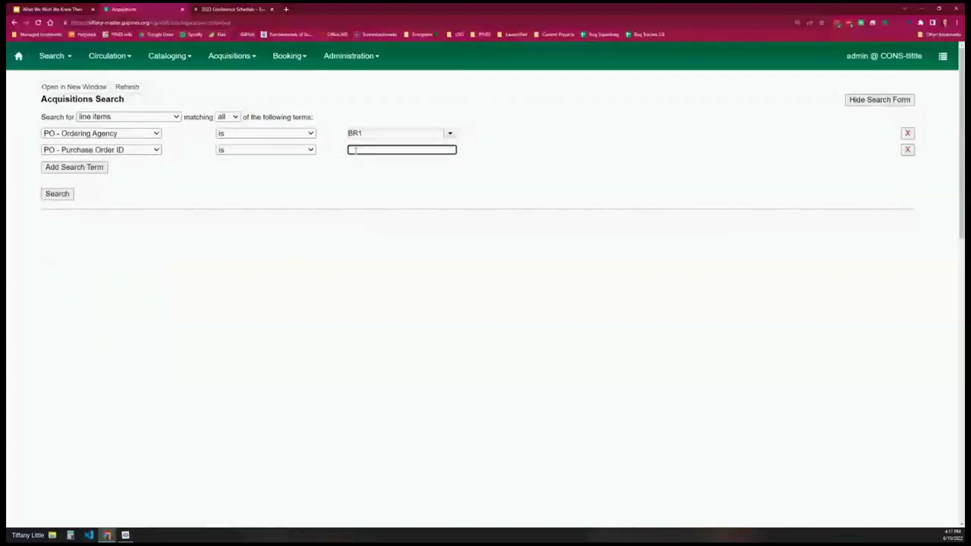
pyautogui.click(157, 150)
pyautogui.scroll(10, 157, 182)
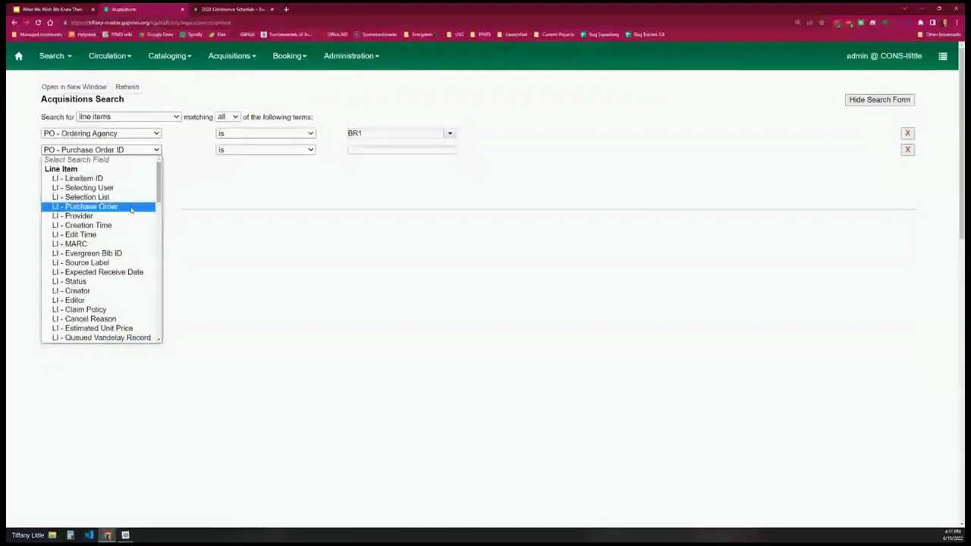
pyautogui.click(130, 207)
pyautogui.click(363, 149)
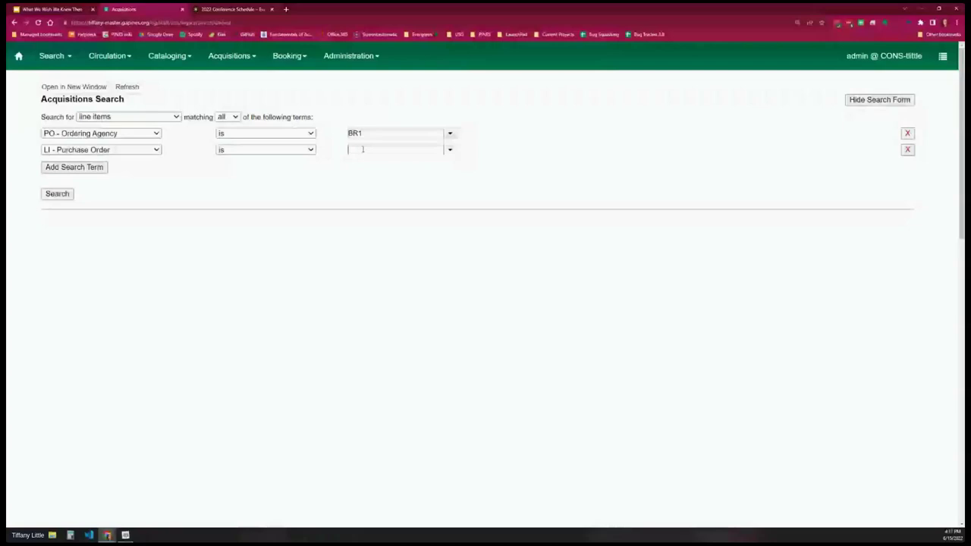
pyautogui.write('1')
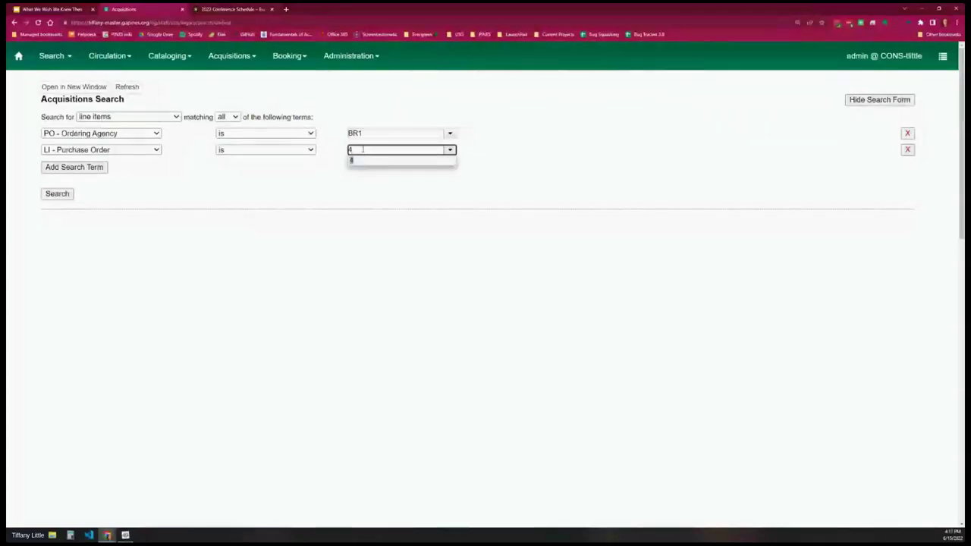
pyautogui.press('BackSpace')
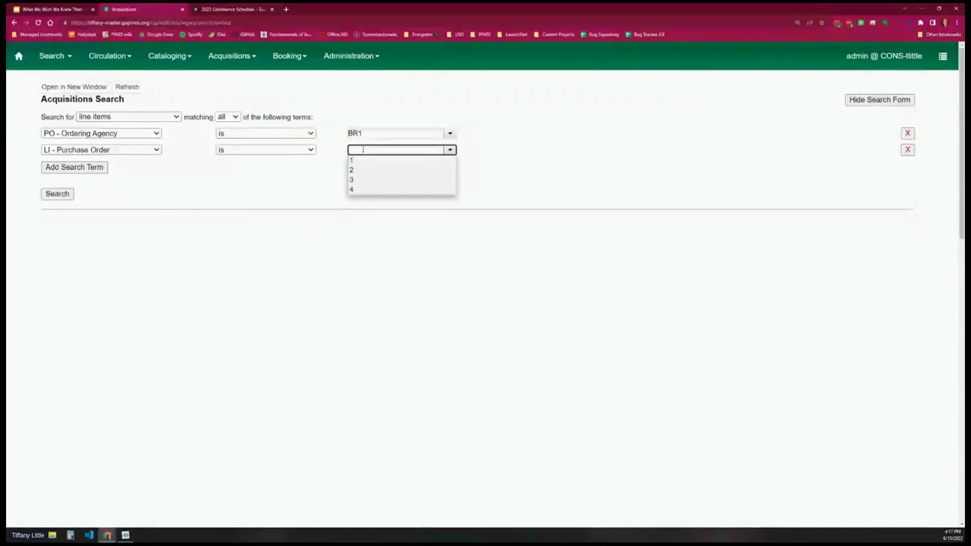
# - Set the second search term to PO - Purchase Order ID is 4
pyautogui.click(122, 150)
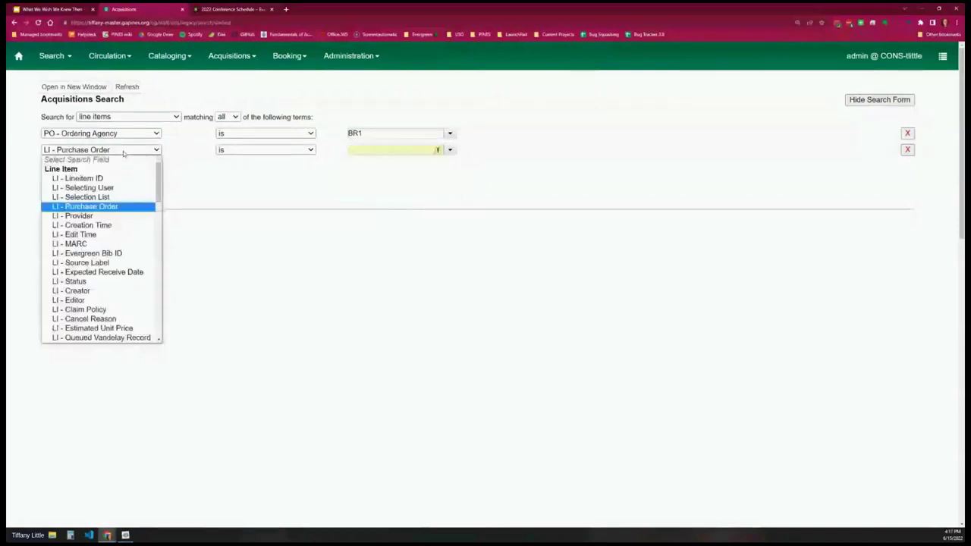
pyautogui.scroll(-2, 114, 285)
pyautogui.scroll(-3, 114, 284)
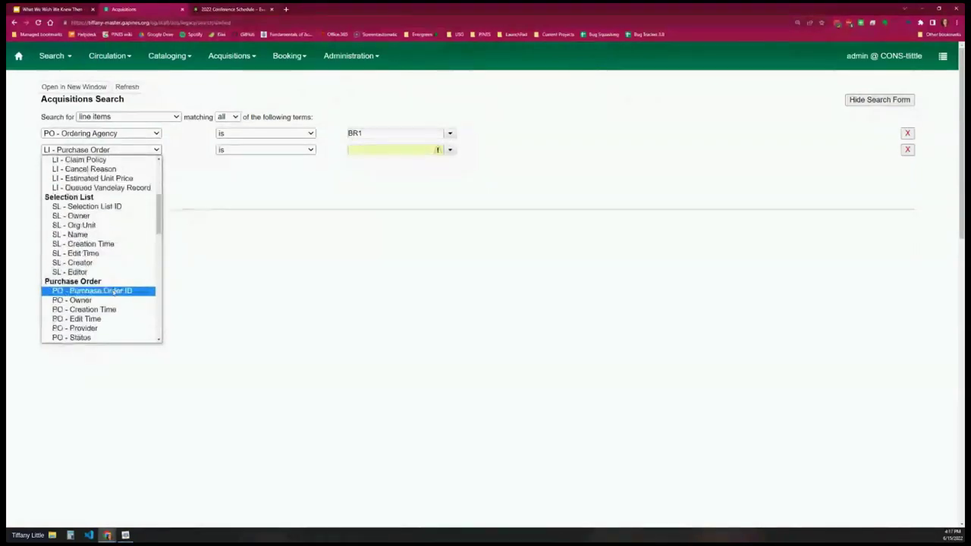
pyautogui.click(113, 293)
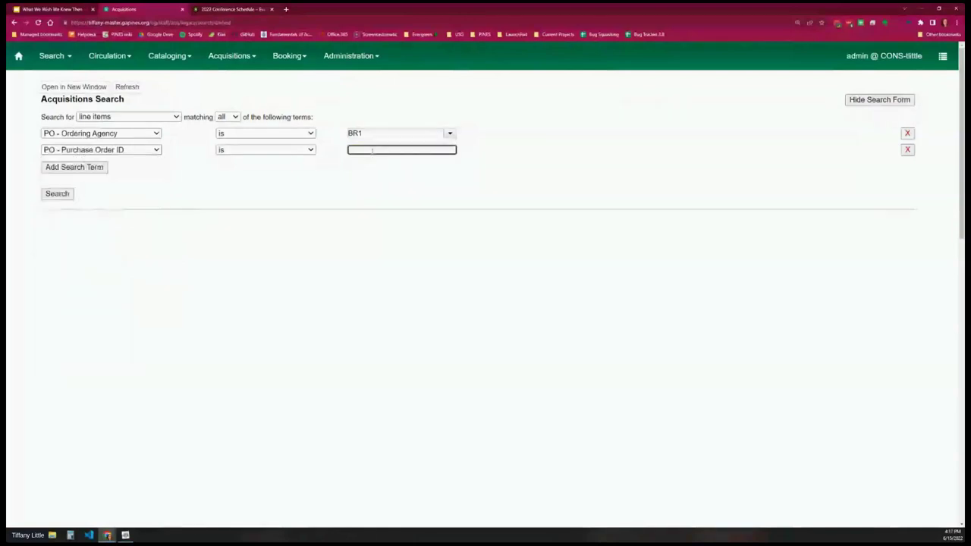
pyautogui.write('4')
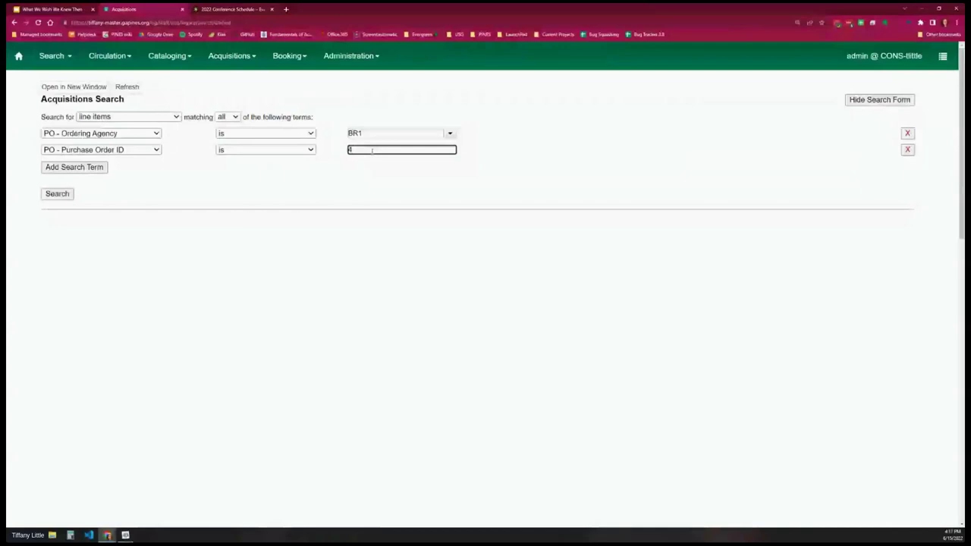
pyautogui.click(152, 149)
pyautogui.scroll(5, 122, 250)
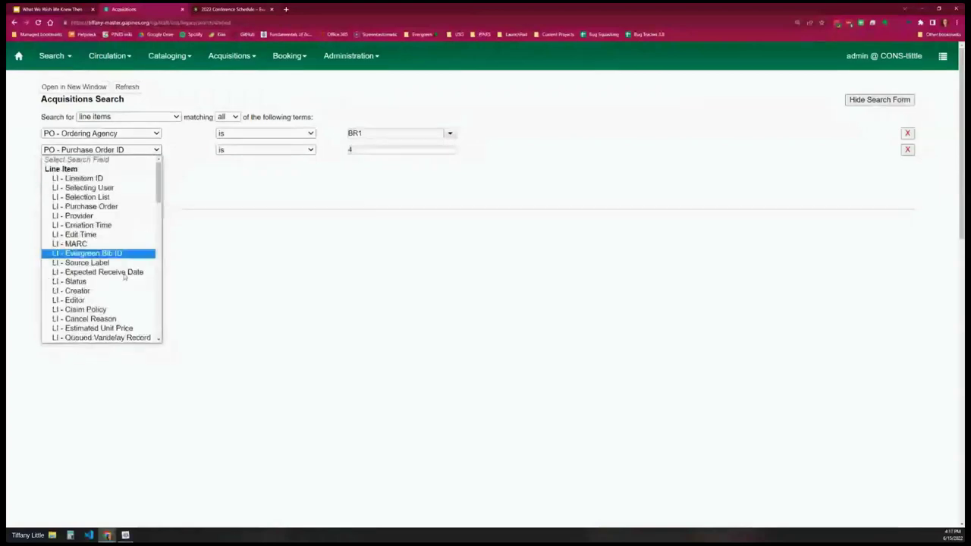
pyautogui.moveTo(158, 182); pyautogui.dragTo(155, 232)
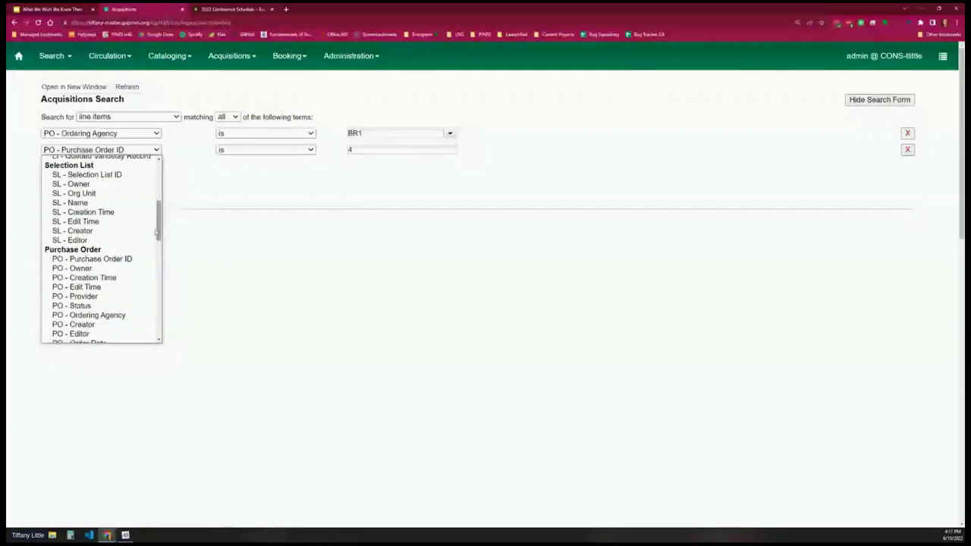
pyautogui.click(129, 260)
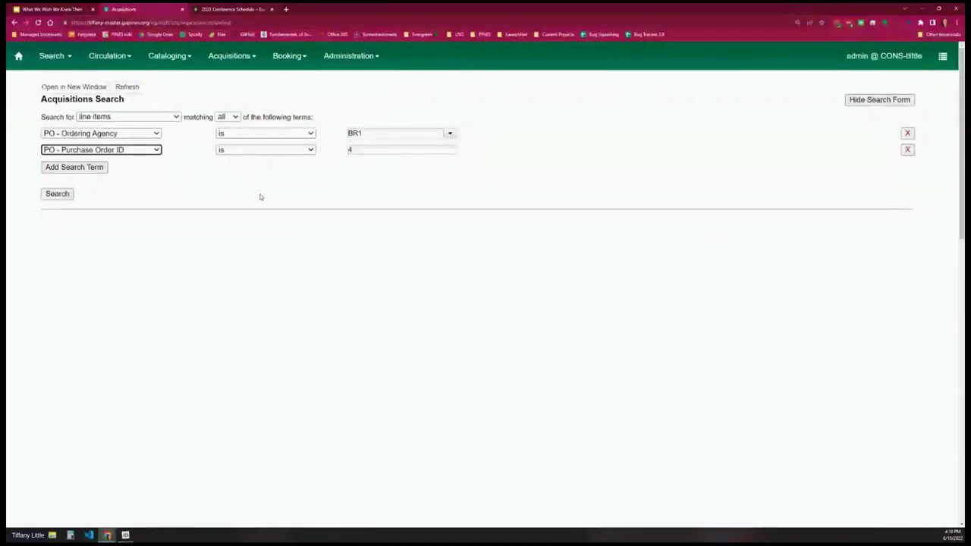
# - Add a third search term, LI - Status is NOT Received, and run the line item search
pyautogui.click(105, 167)
pyautogui.click(106, 166)
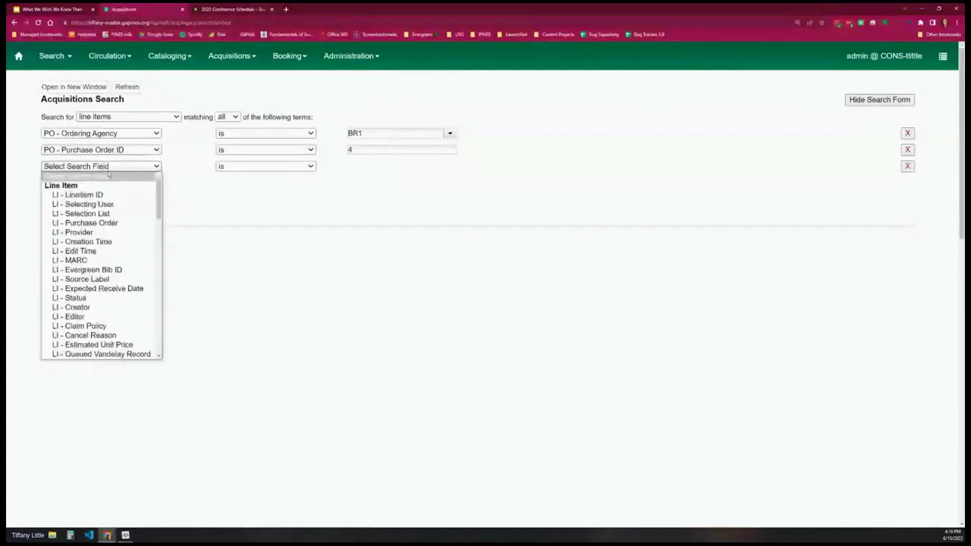
pyautogui.click(112, 298)
pyautogui.click(302, 166)
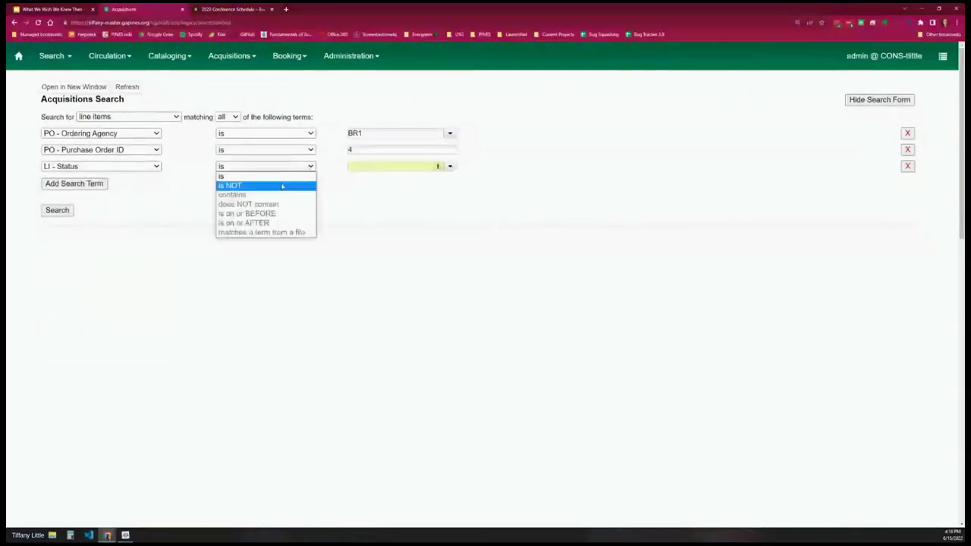
pyautogui.click(234, 185)
pyautogui.click(362, 166)
pyautogui.write('Received')
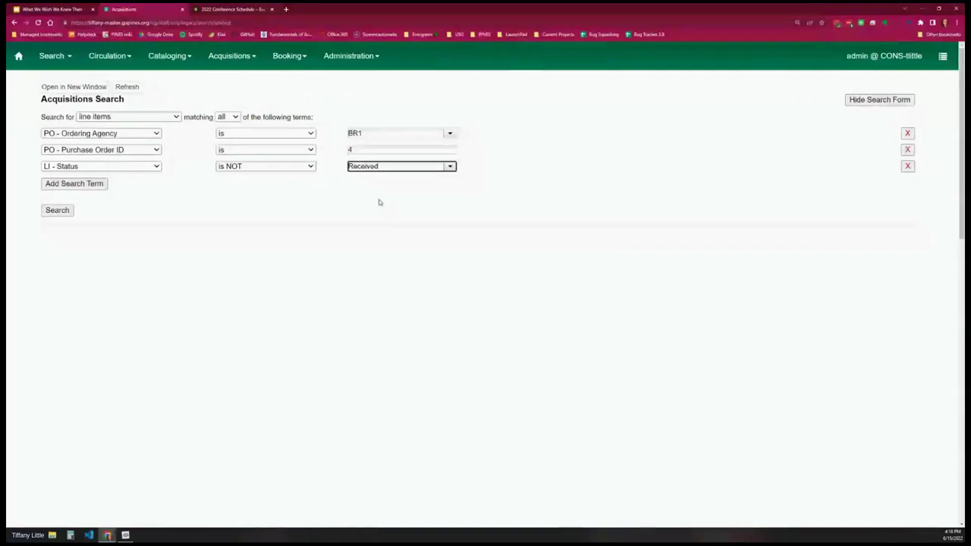
pyautogui.click(57, 210)
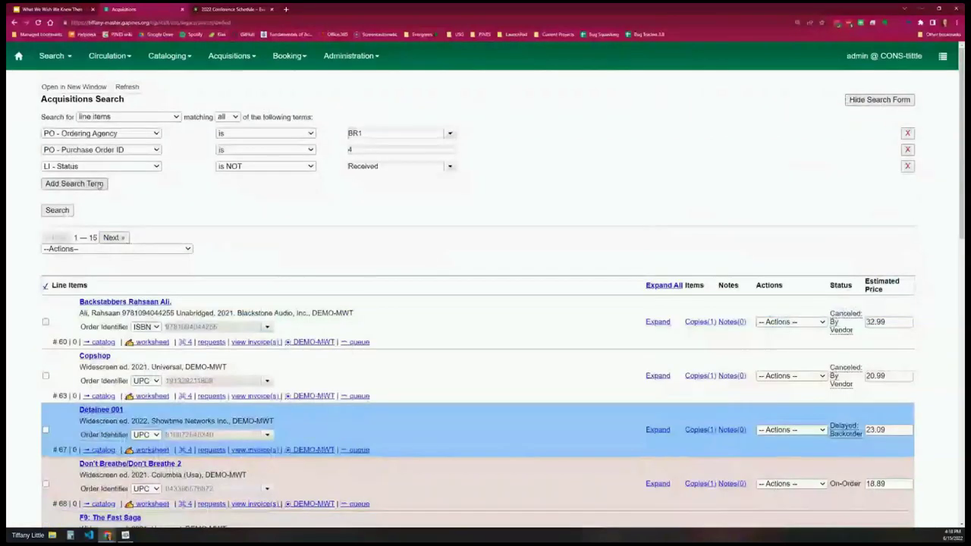
# - Add a fourth search term, LI - Cancel Reason is NOT Canceled: By Vendor, and rerun the line item search
pyautogui.click(100, 183)
pyautogui.click(104, 184)
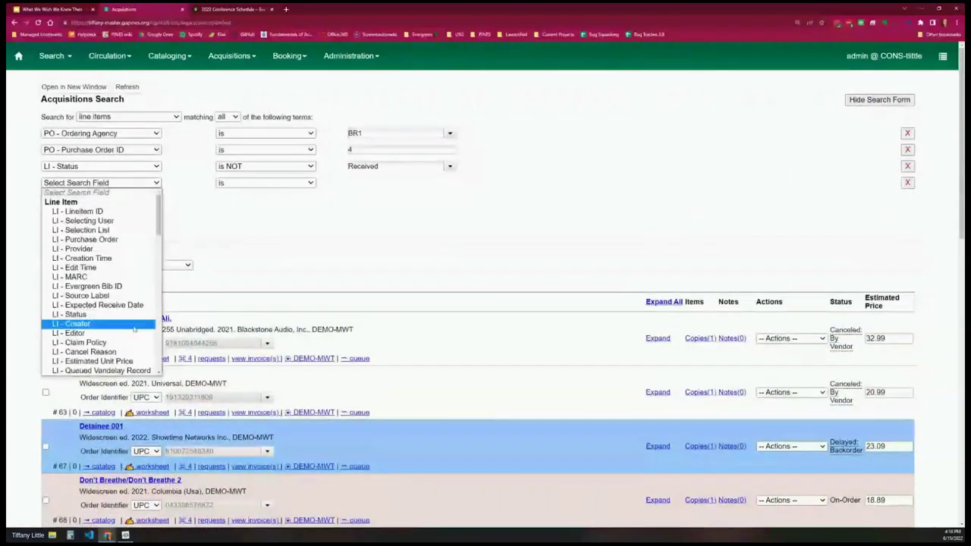
pyautogui.click(114, 353)
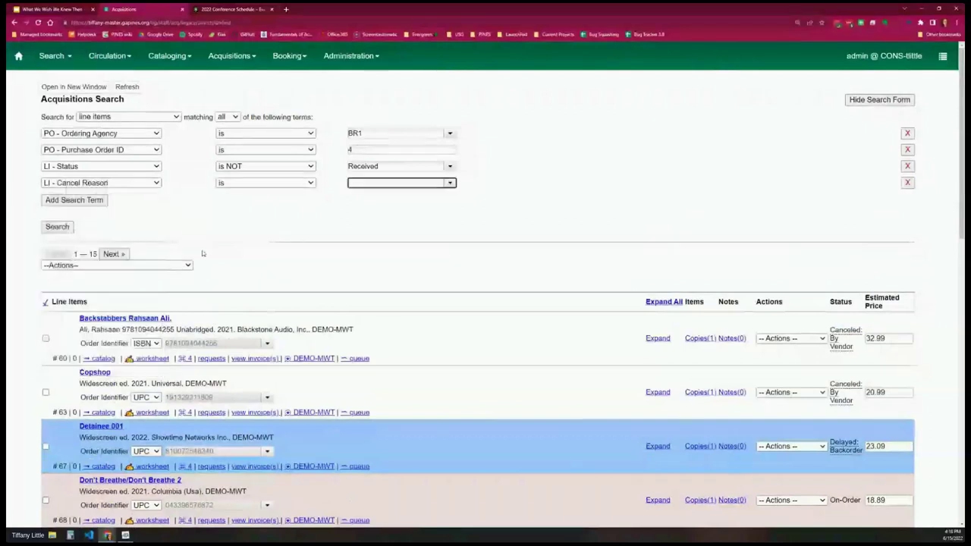
pyautogui.click(258, 185)
pyautogui.click(227, 199)
pyautogui.write('Canceled: Invalid ISBN')
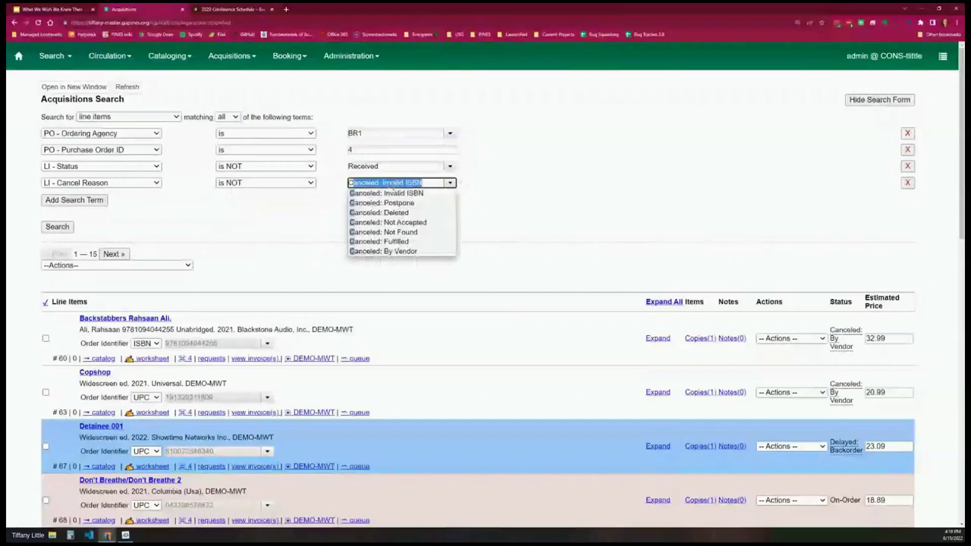
pyautogui.click(383, 251)
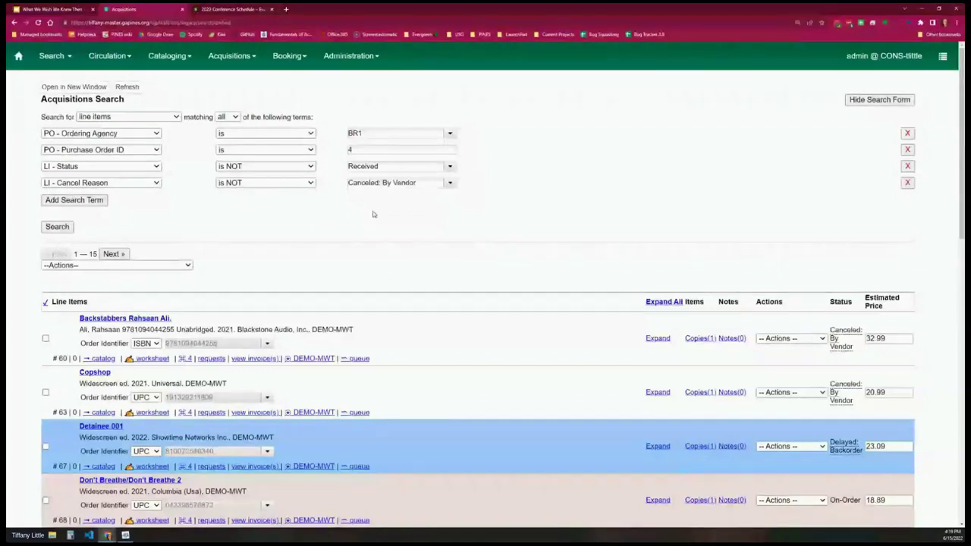
pyautogui.click(70, 227)
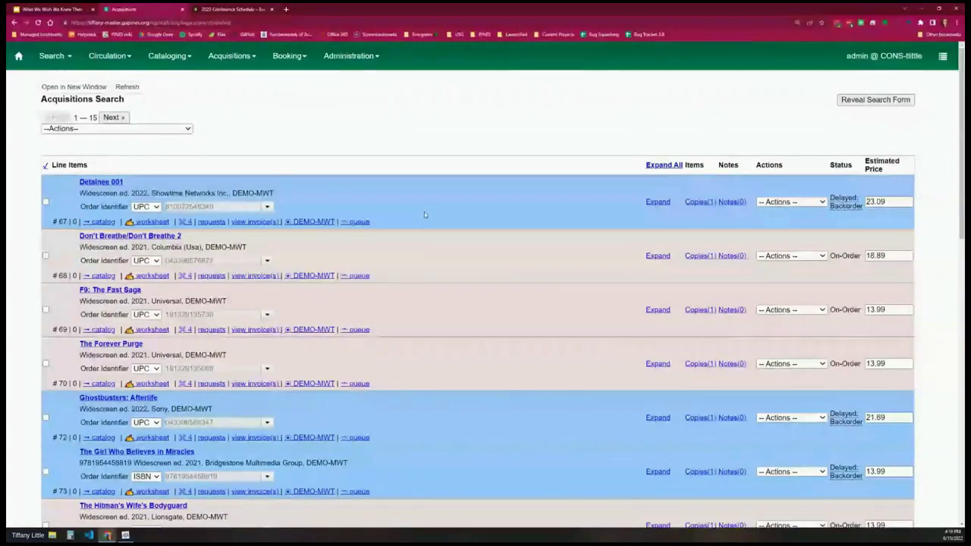
# - Select the first five line items, from Detainee 001 to Ghostbusters: Afterlife, and mark them as received
pyautogui.click(45, 202)
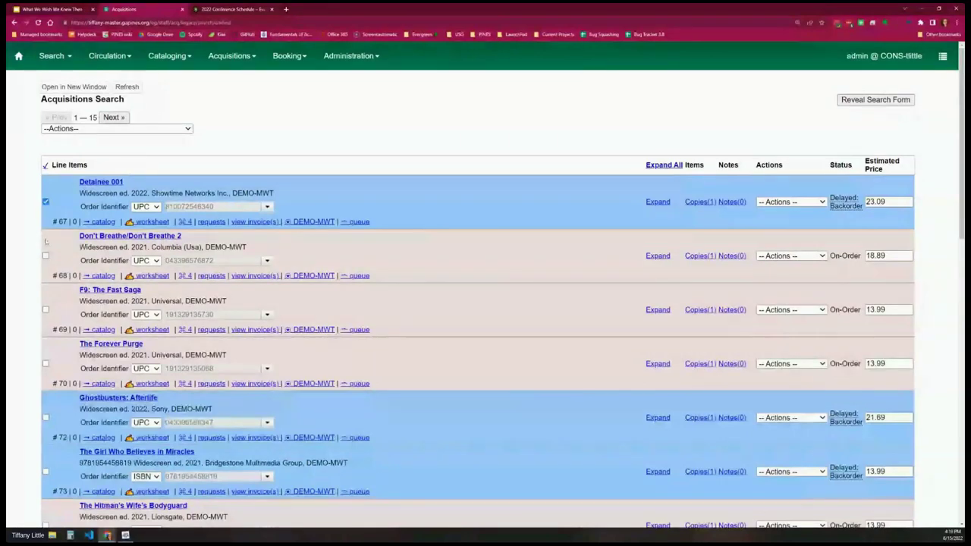
pyautogui.click(46, 256)
pyautogui.click(45, 309)
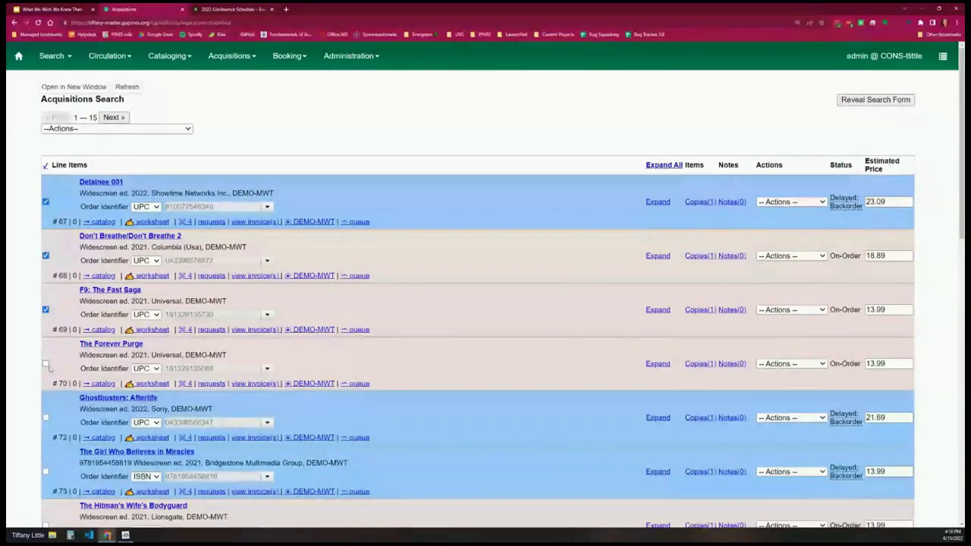
pyautogui.click(114, 128)
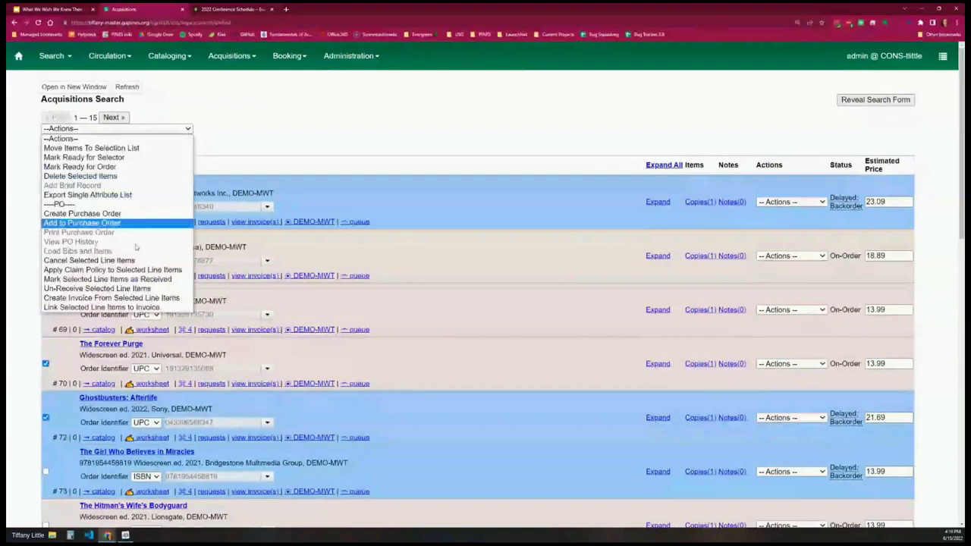
pyautogui.click(140, 281)
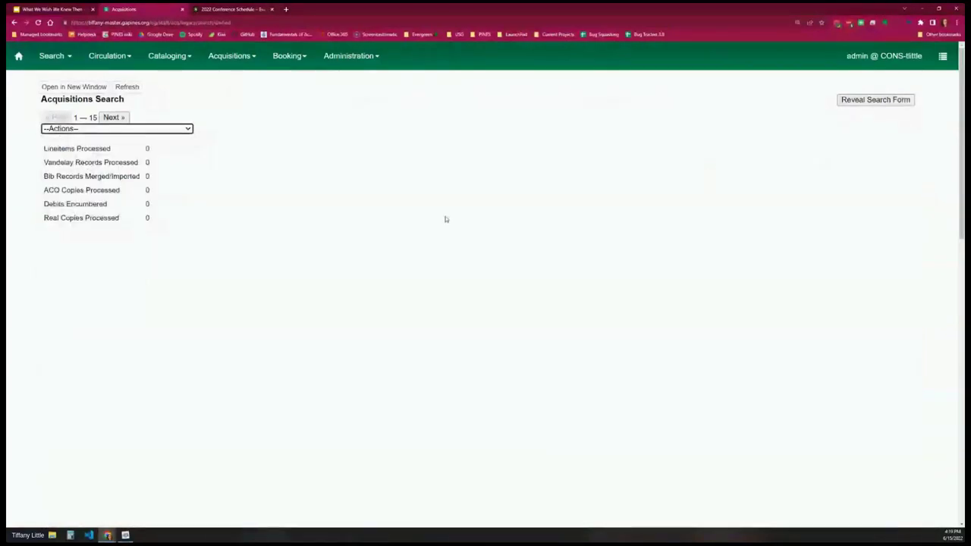